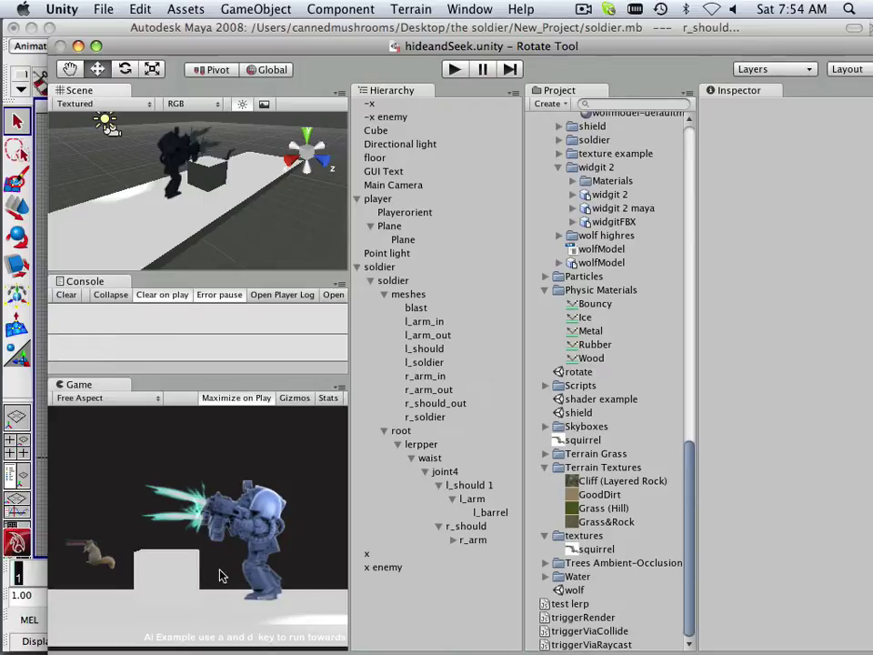
Expand the soldier folder and select soldierFBX to view its import settings (scale 0.01, Take 001).
left_click_drag(309, 45, 262, 27)
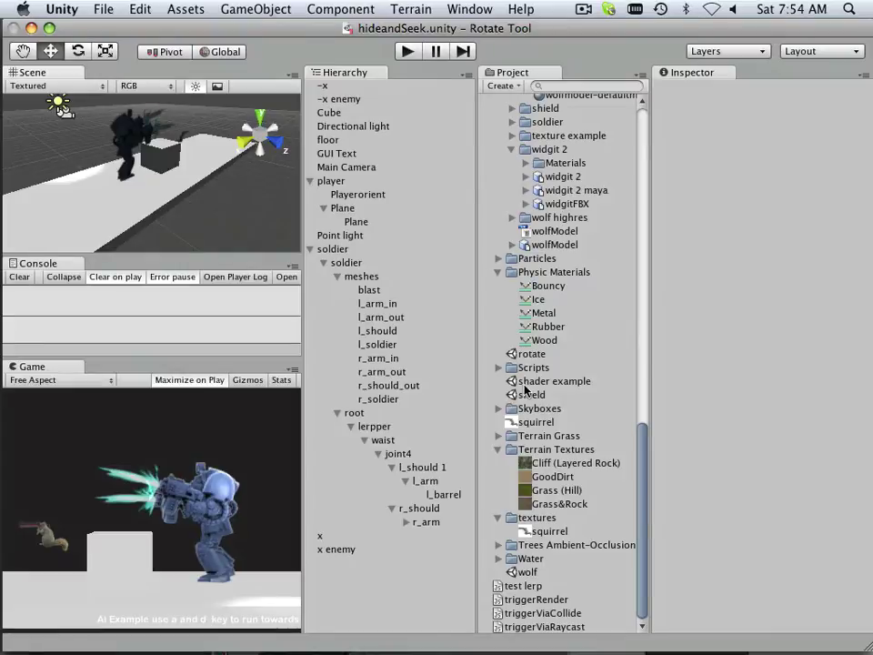
scroll(574, 491, "up", 5)
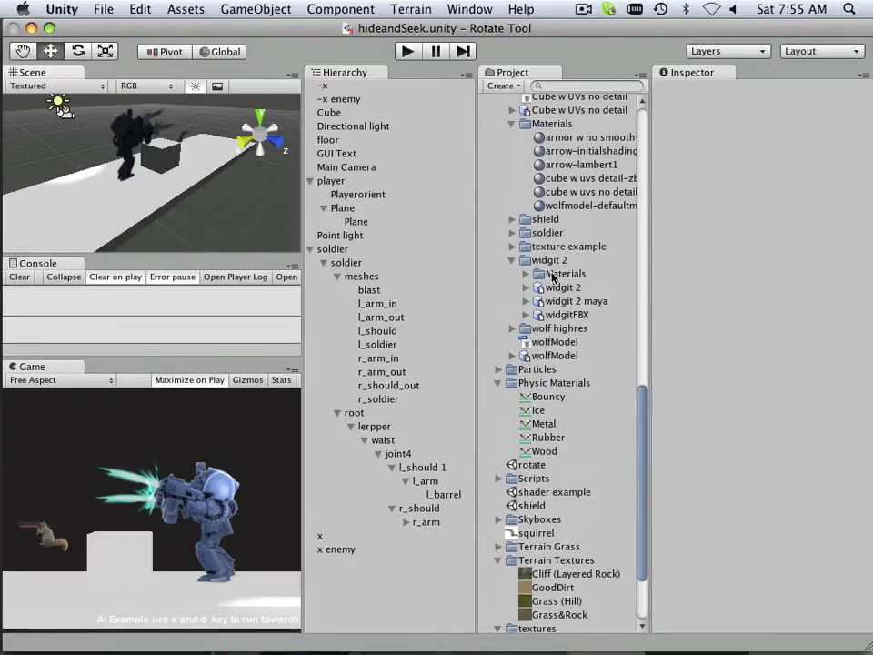
left_click(510, 233)
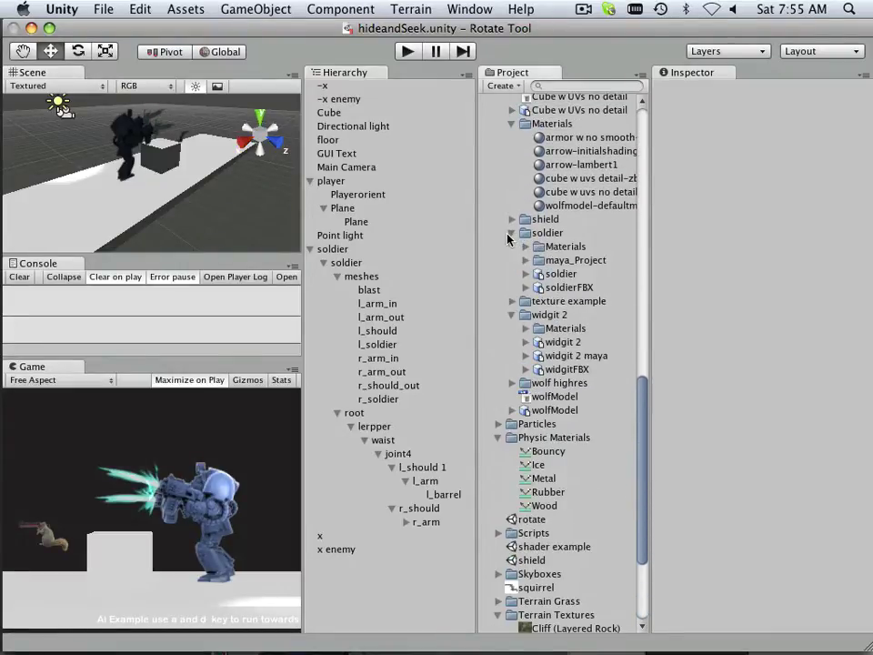
left_click(548, 289)
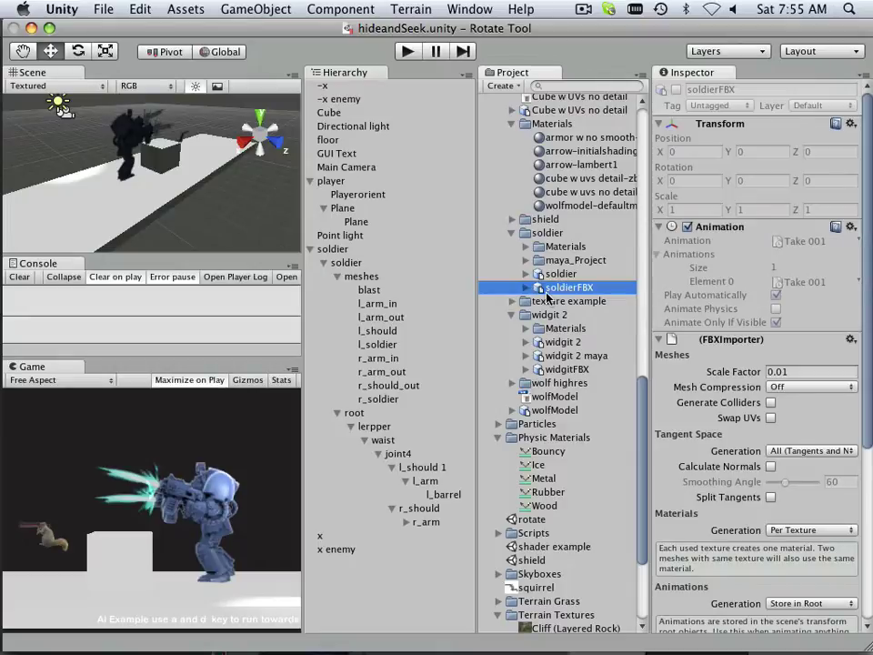
Delete the nested soldier model in the Hierarchy, keeping the empty soldier parent object.
left_click(339, 264)
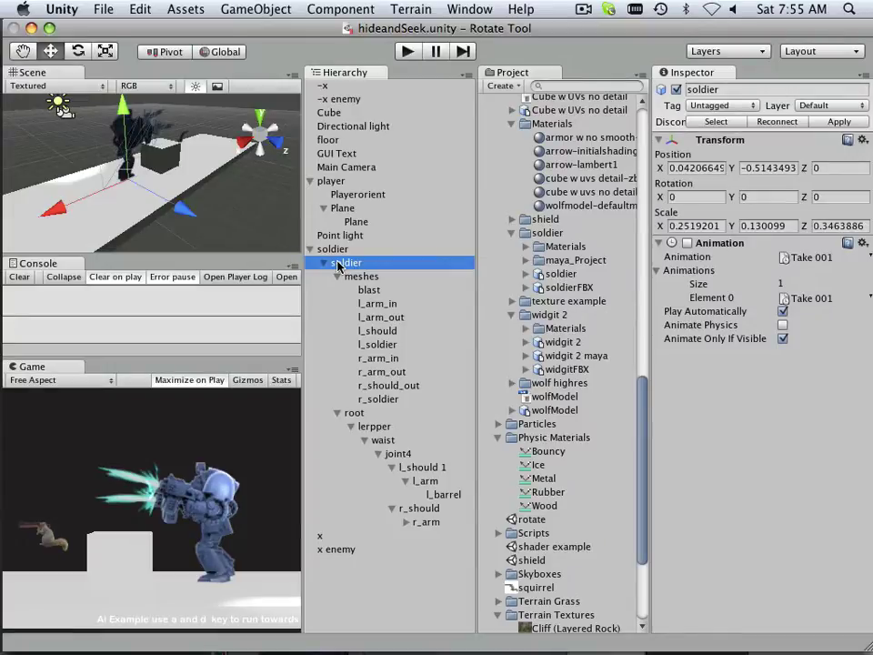
right_click(338, 263)
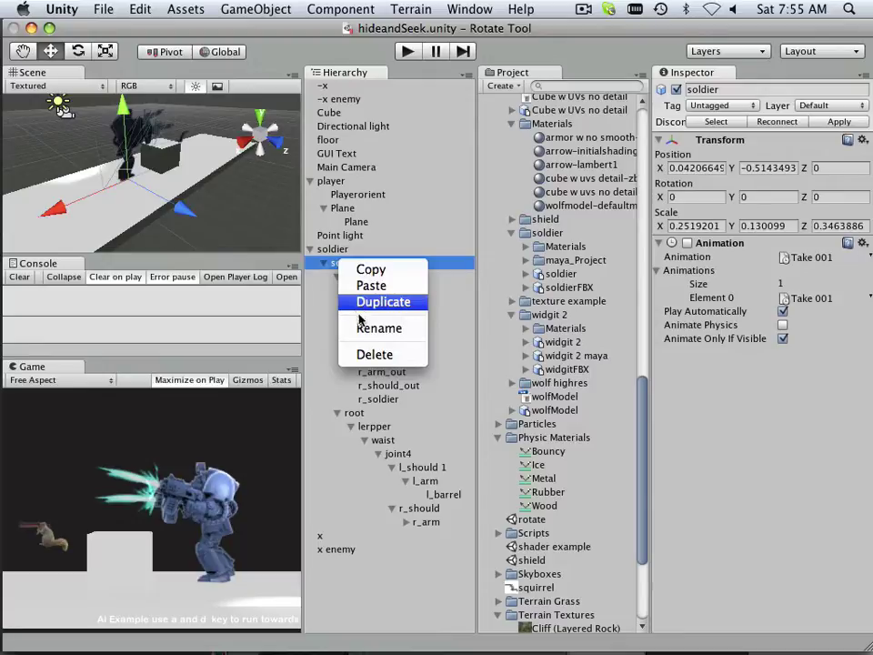
left_click(366, 355)
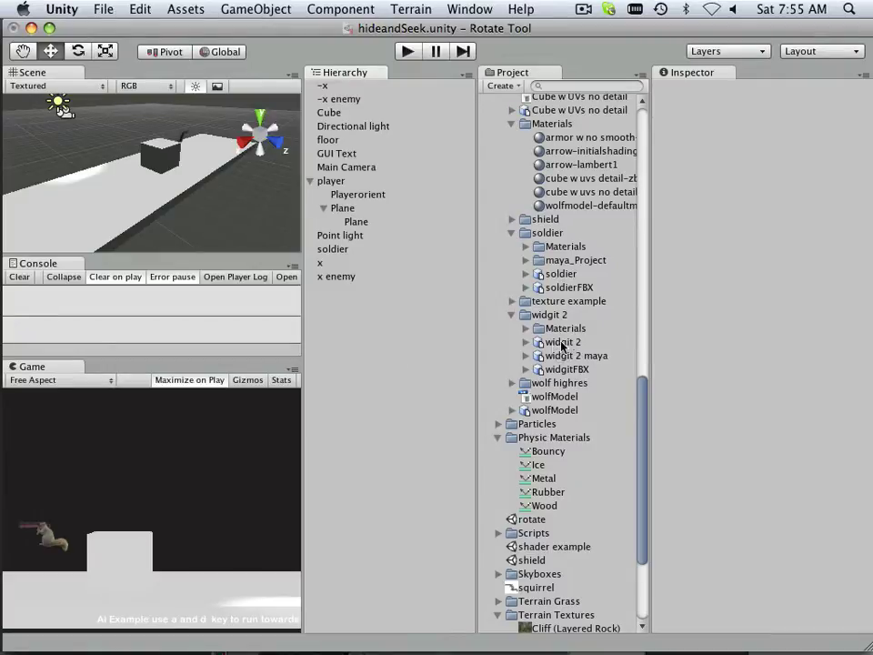
Compare the Scale Factor of the soldier and soldierFBX imports, noting soldierFBX's 0.01.
left_click(559, 276)
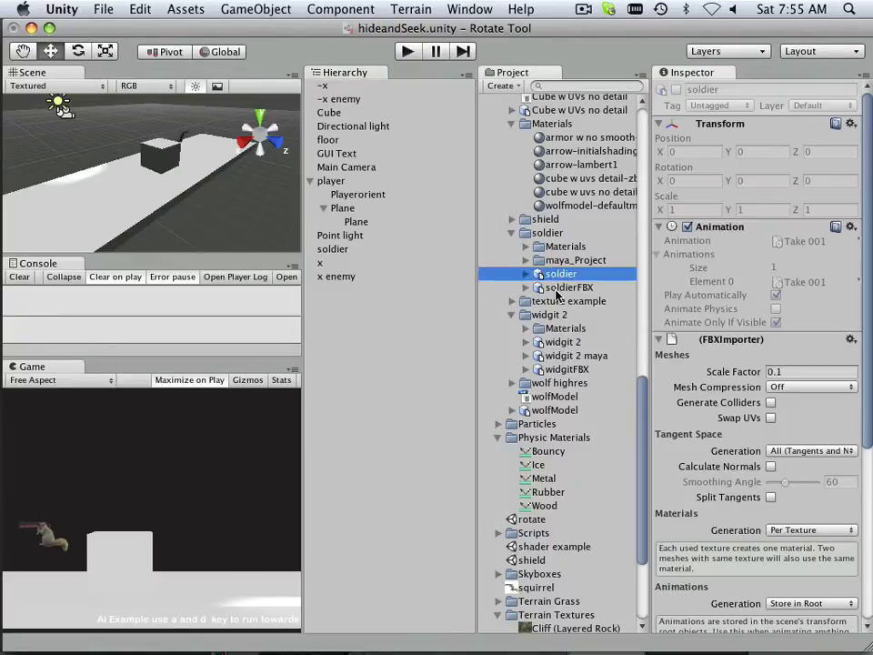
left_click(557, 289)
left_click(552, 277)
left_click(551, 289)
left_click(553, 276)
left_click(556, 289)
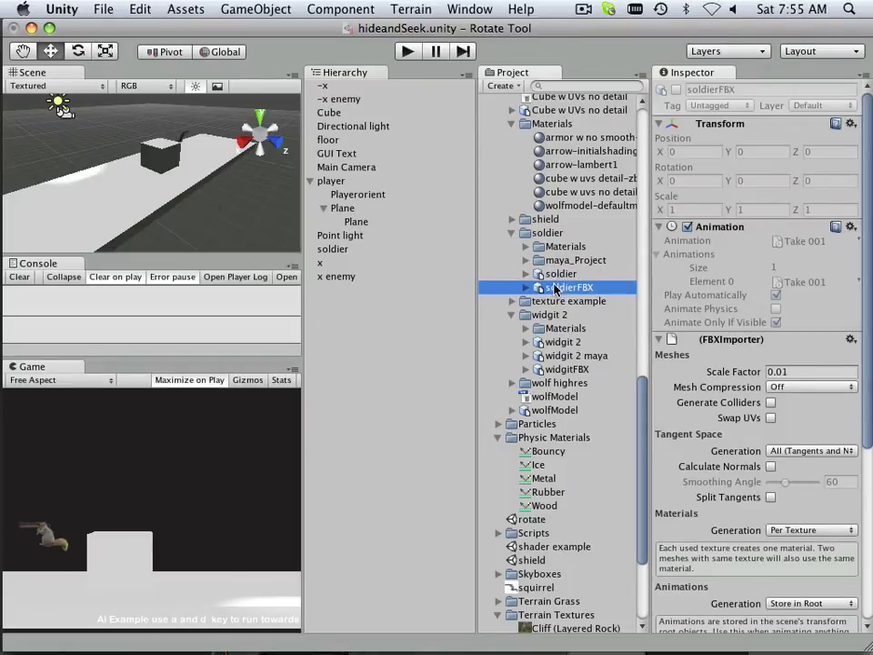
Reveal the soldier model file in Finder.
left_click(555, 276)
right_click(552, 278)
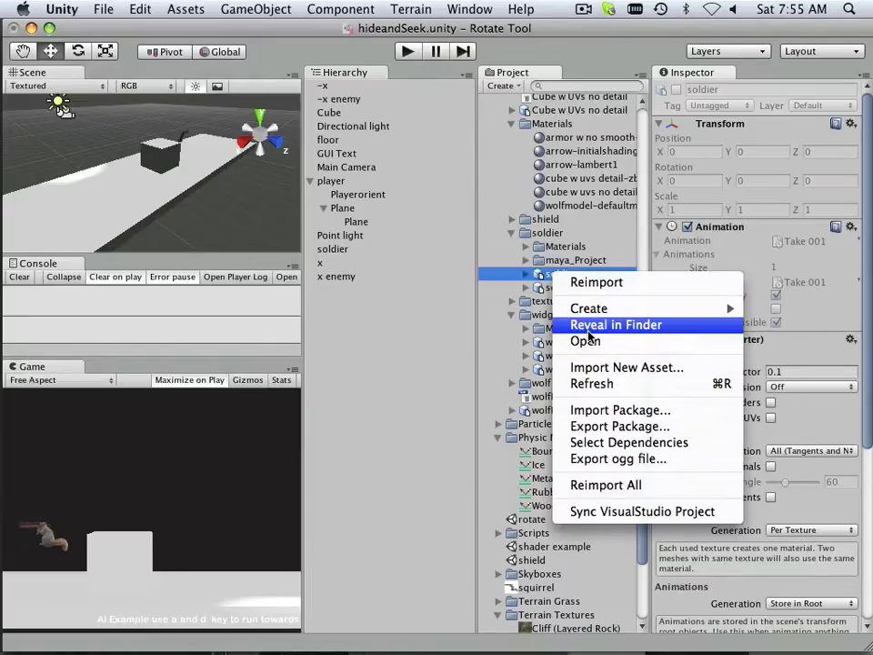
left_click(587, 329)
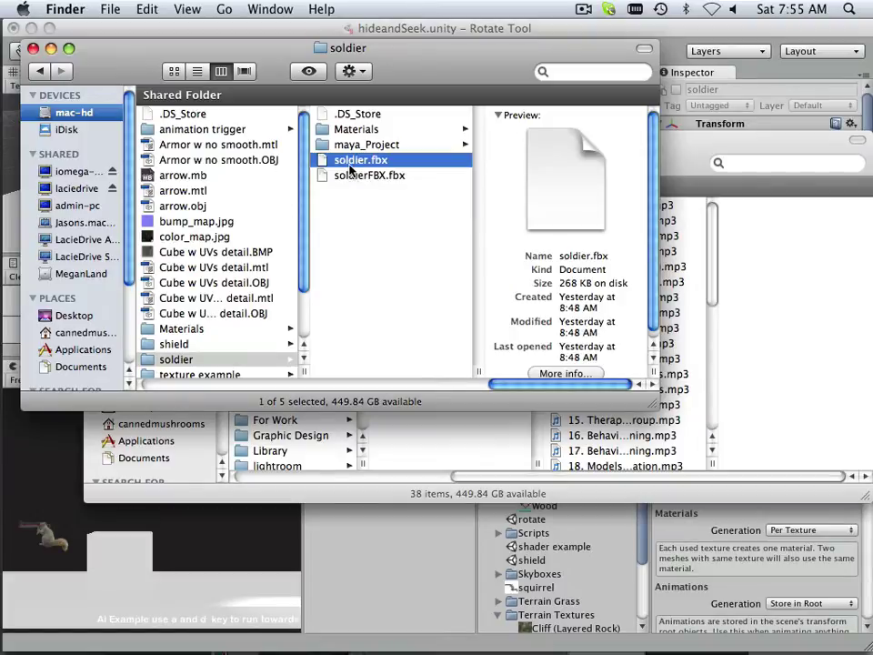
Locate soldierFBX.fbx beside soldier.fbx in Finder, then return to Unity.
left_click(409, 175)
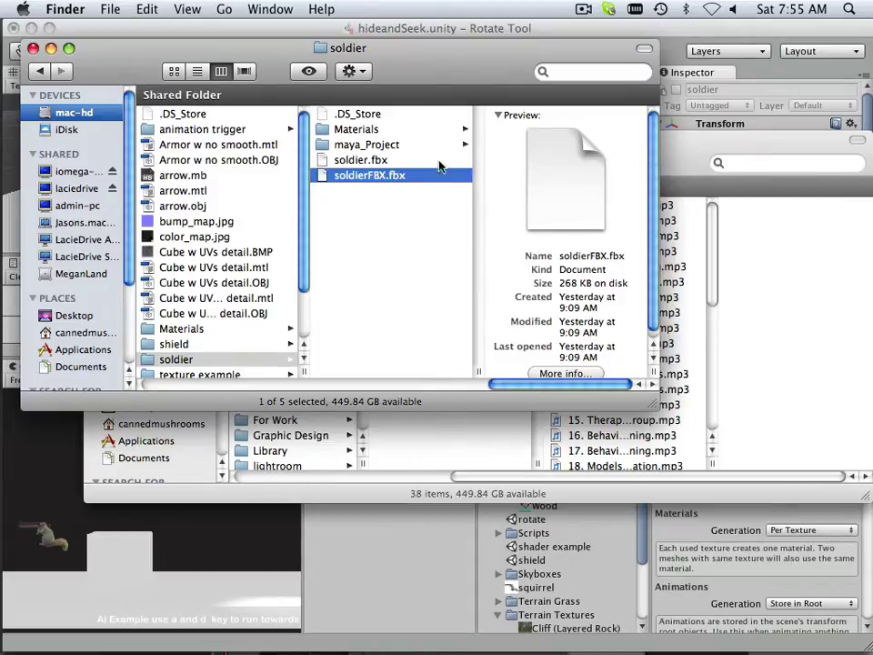
left_click_drag(398, 50, 557, 398)
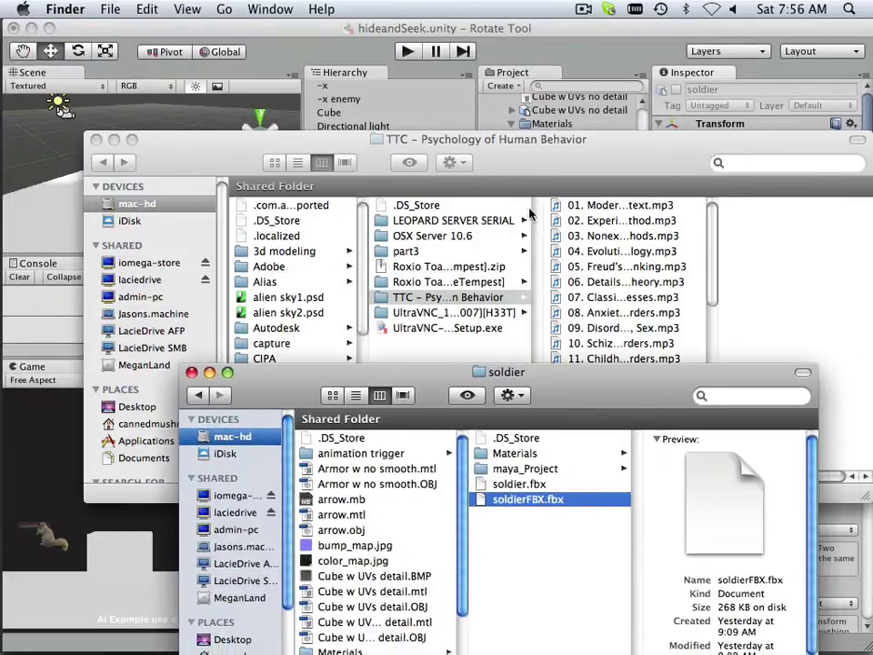
key("super+Tab")
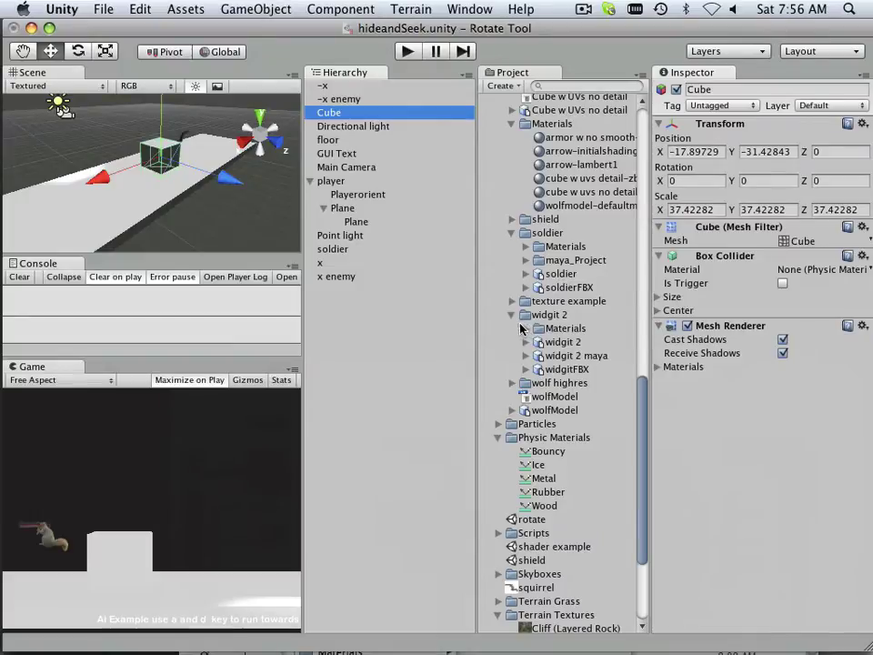
Expand the Materials folders under widgit 2 and the soldier folder.
left_click(526, 333)
left_click(525, 332)
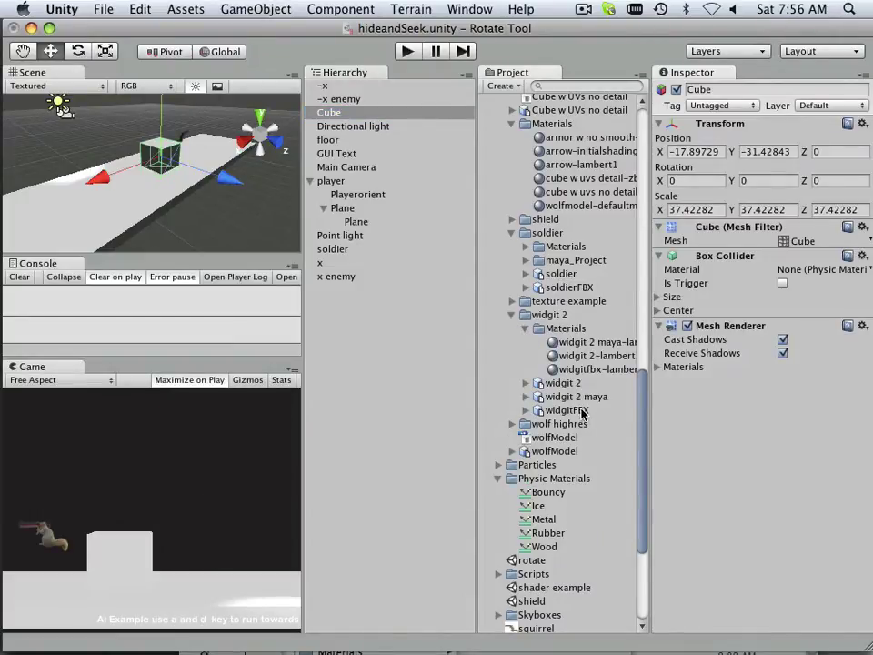
left_click(525, 246)
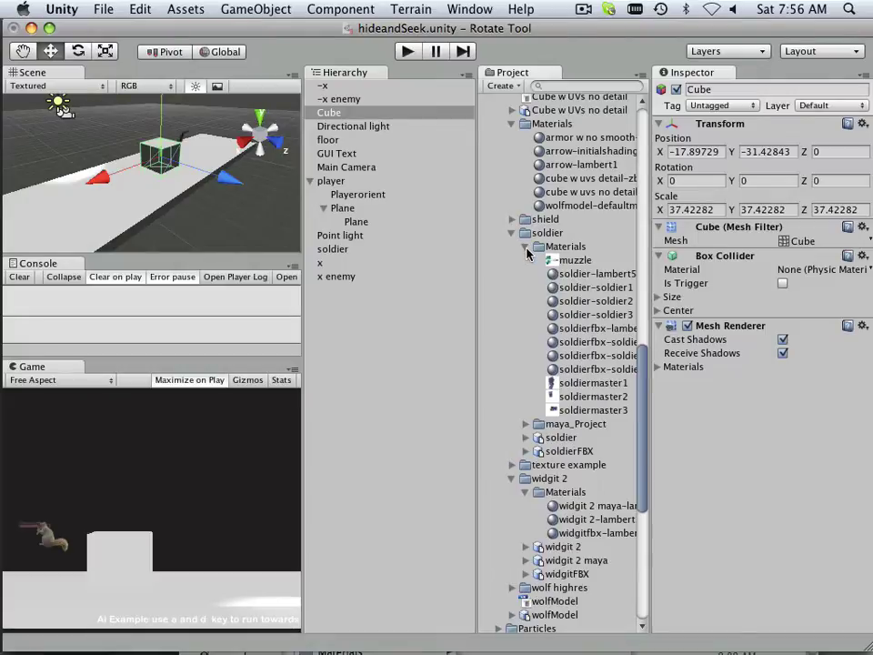
Compare soldierfbx-lambert5 (Diffuse) with soldier-lambert5 (Transparent/Diffuse) and both model imports.
left_click(581, 331)
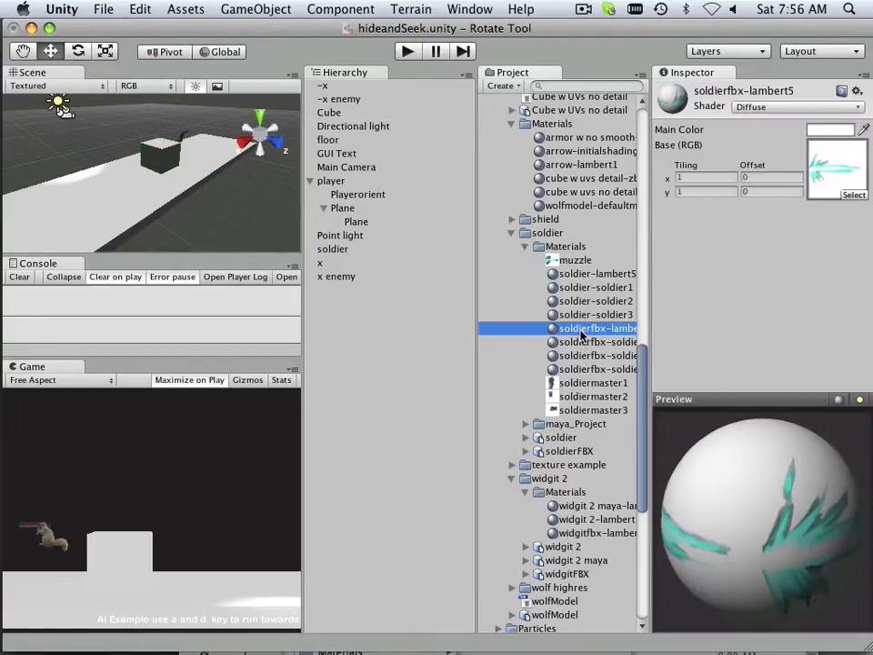
left_click(569, 274)
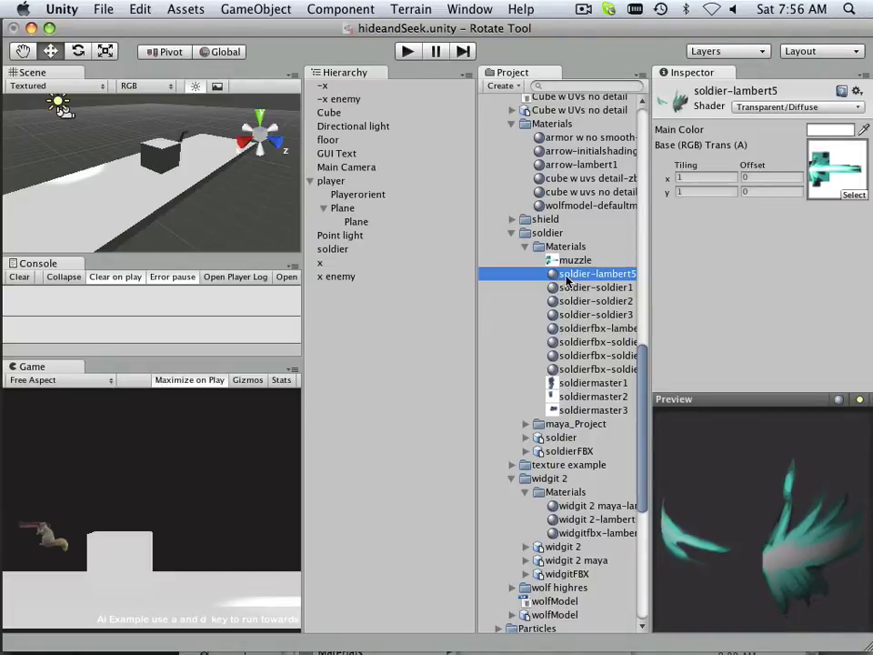
left_click(578, 330)
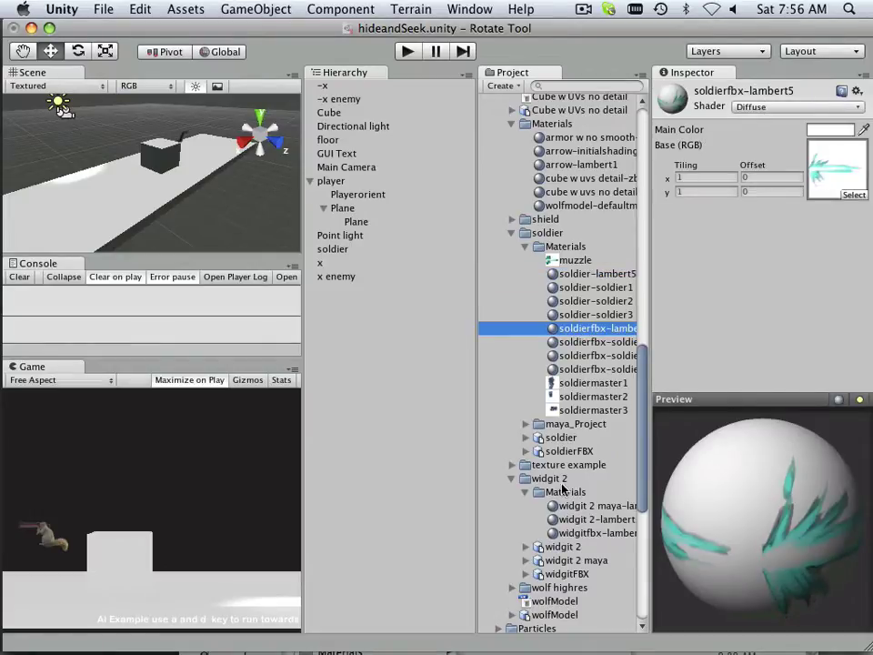
left_click(550, 438)
left_click(582, 274)
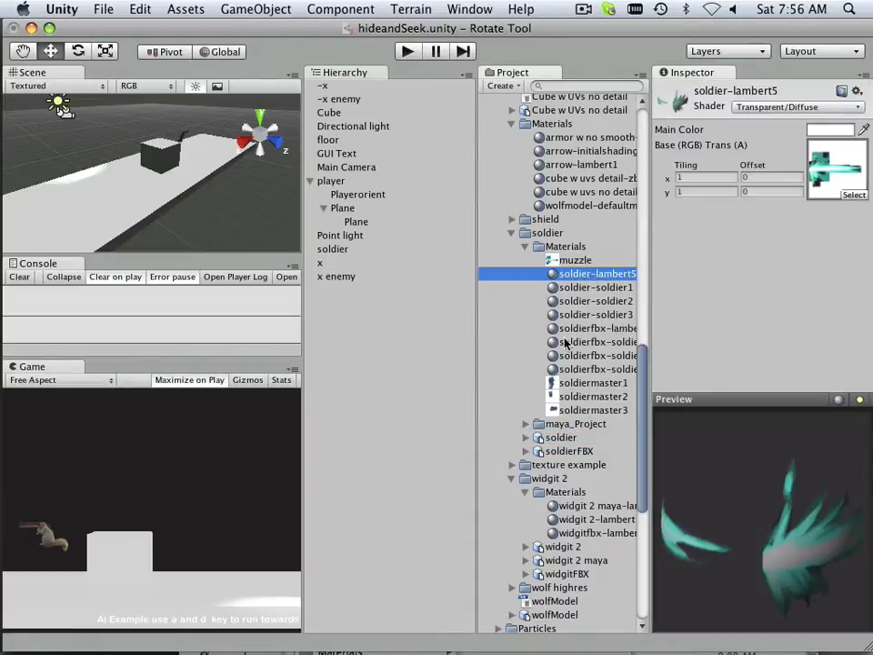
left_click(565, 451)
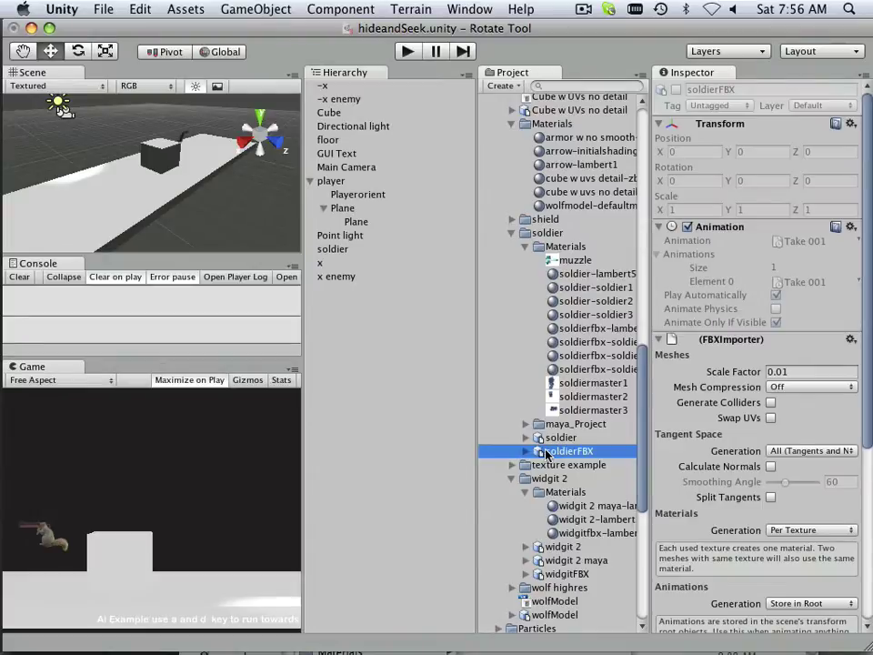
left_click(587, 273)
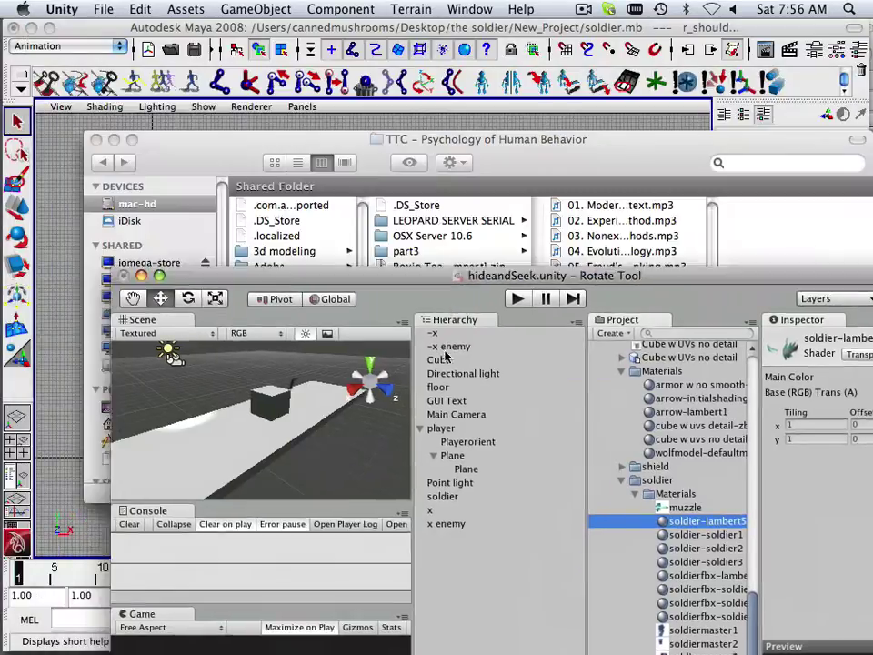
Reveal soldierFBX in Finder and move soldierFBX.fbx to the Trash.
left_click_drag(334, 37, 306, 38)
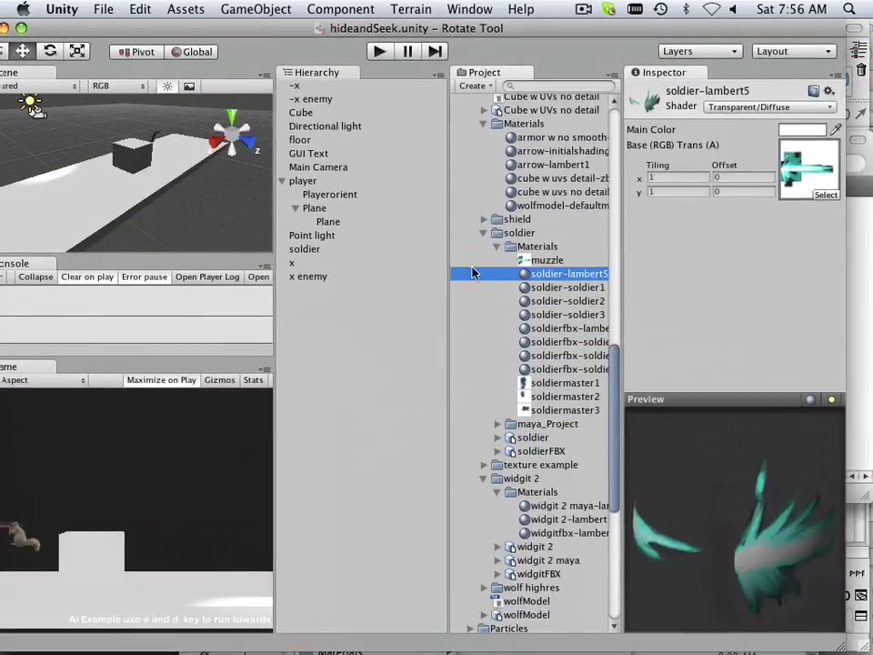
left_click(511, 452)
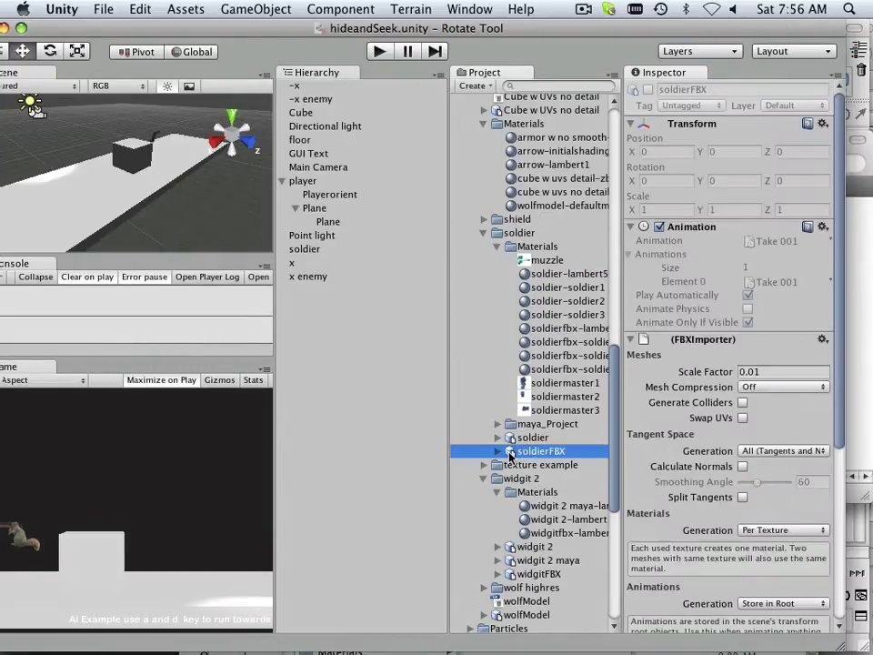
right_click(510, 455)
left_click(541, 450)
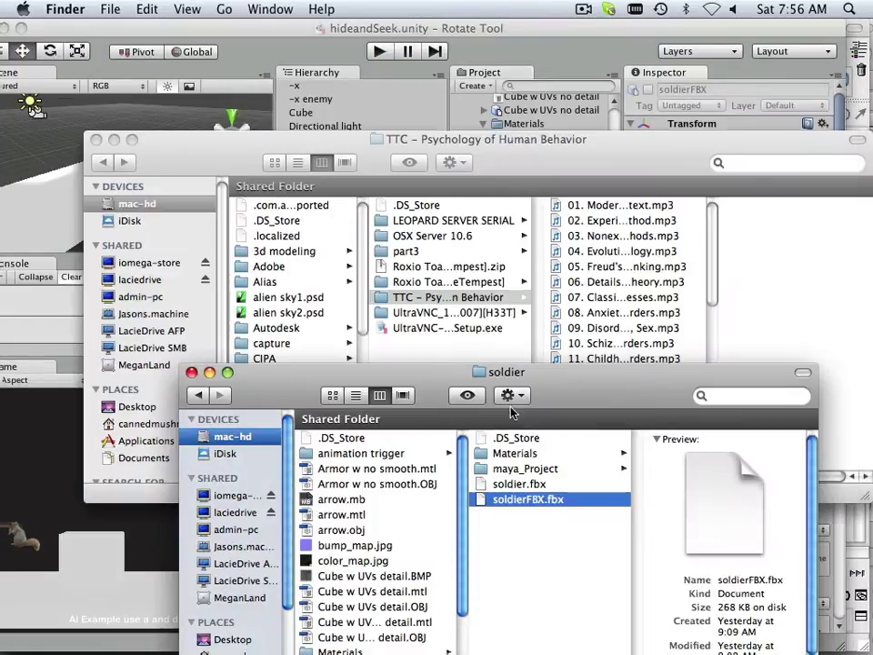
right_click(513, 500)
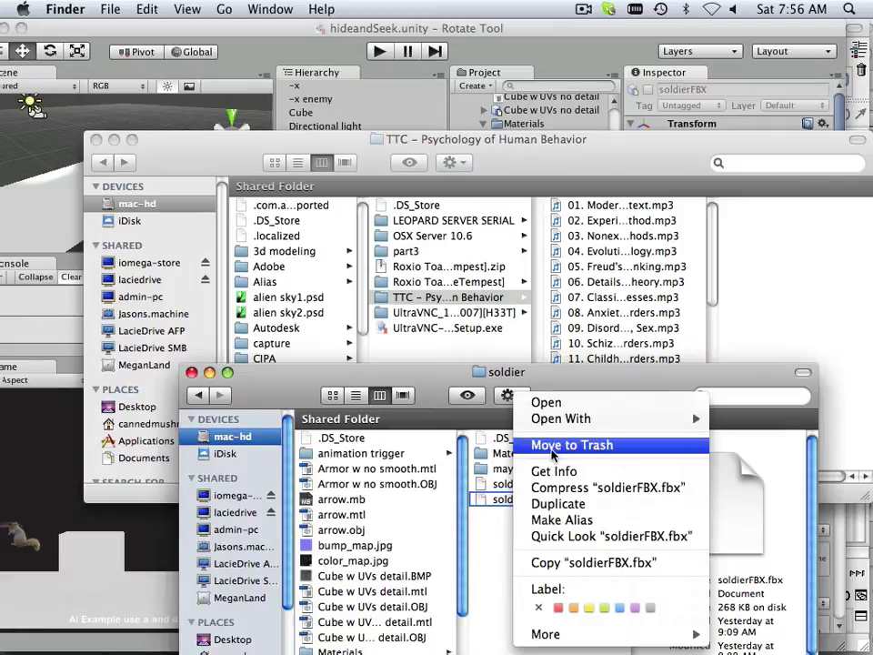
left_click(559, 446)
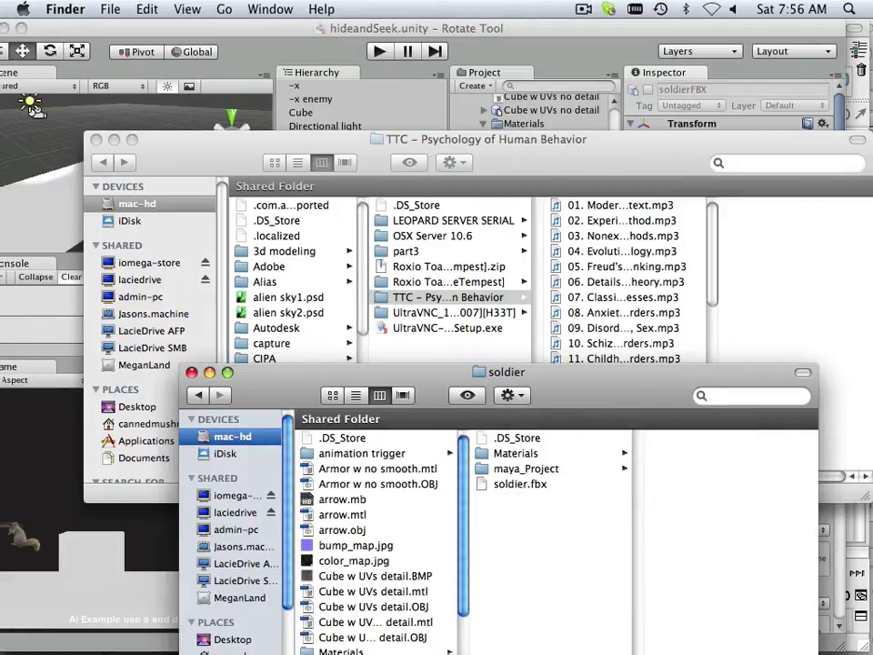
mouse_move(347, 634)
Show the soldier folder's contents in Finder, then switch to Maya's soldier.mb scene.
left_click_drag(382, 341, 382, 72)
left_click_drag(654, 413, 566, 417)
left_click(594, 383)
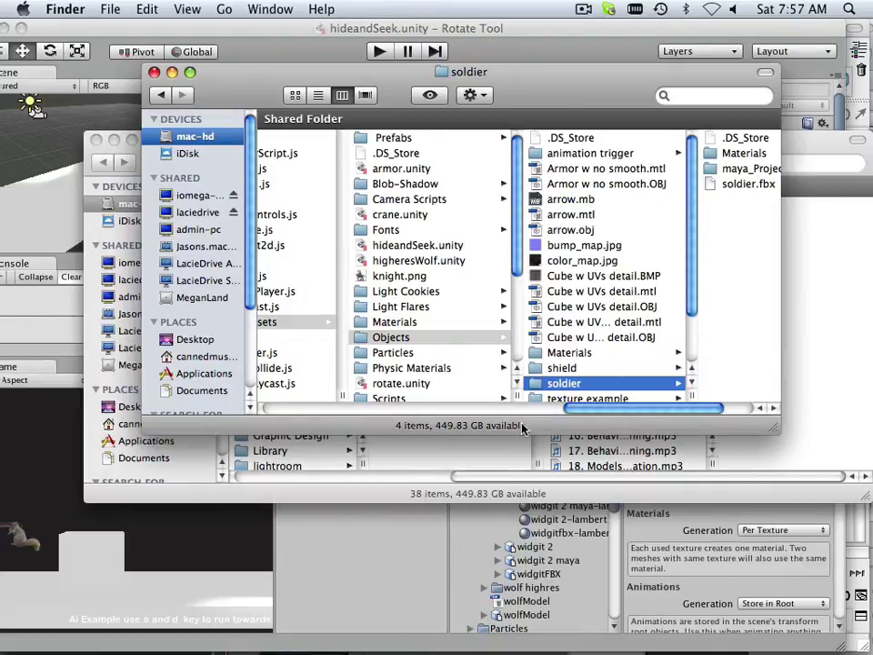
mouse_move(318, 639)
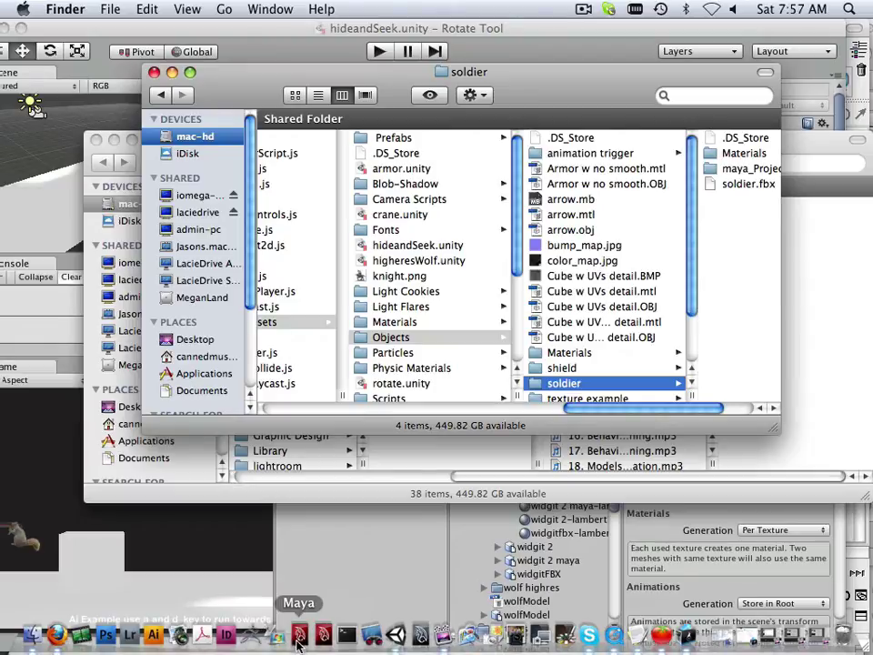
left_click(298, 634)
left_click(106, 10)
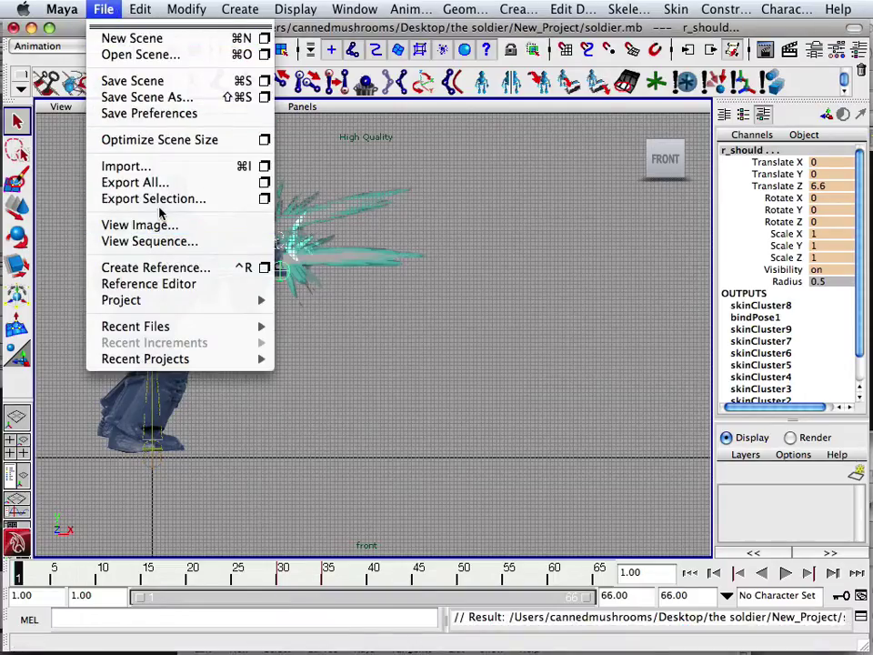
Export the whole Maya scene to the soldier folder as soldier.fbx, replacing the existing file.
left_click(133, 182)
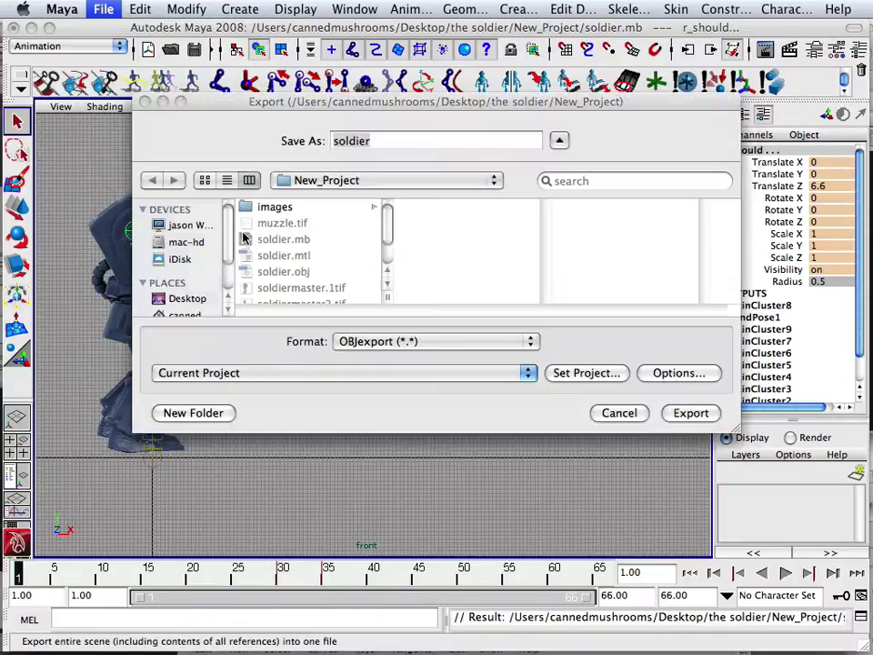
left_click(390, 185)
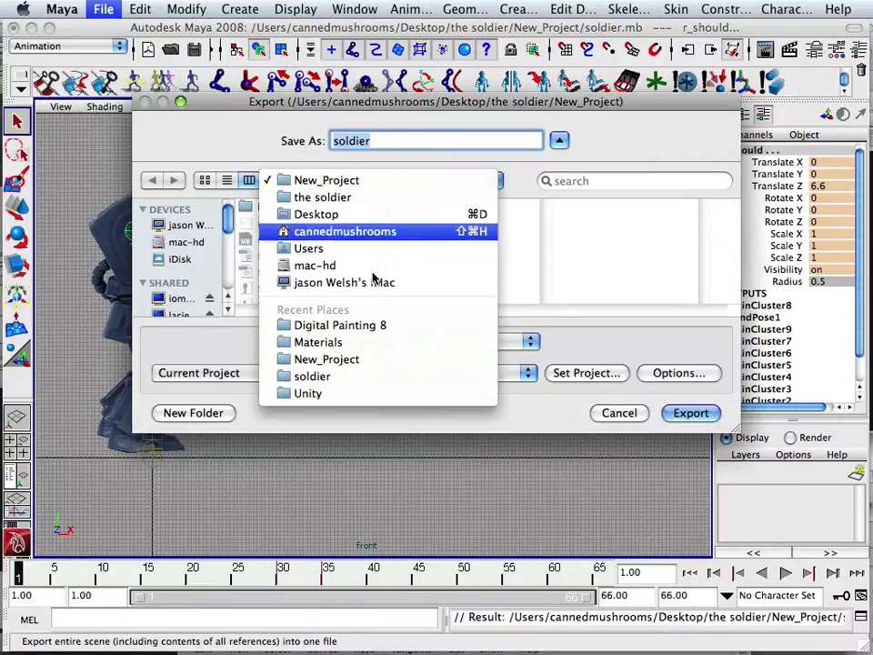
left_click(343, 376)
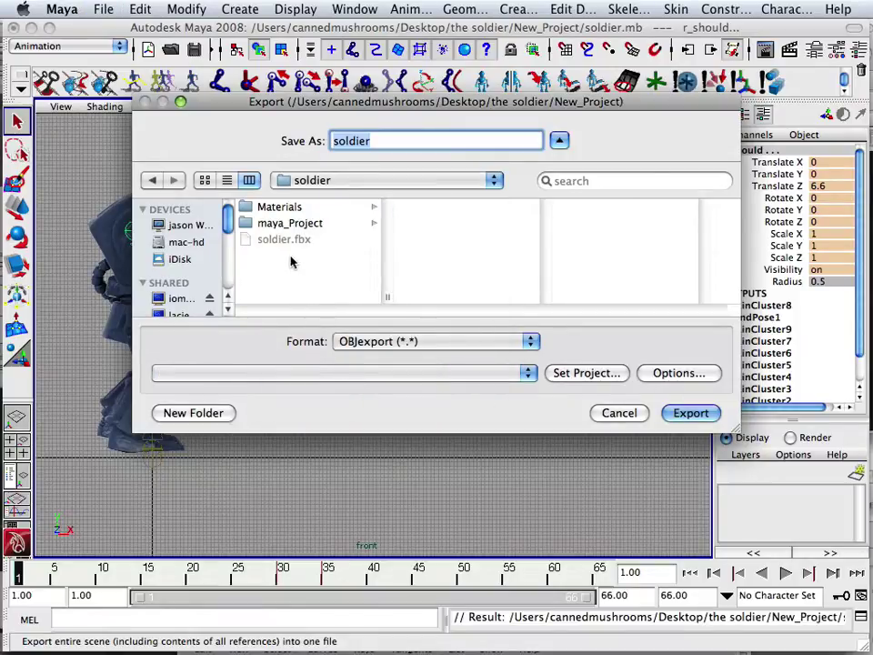
left_click(279, 242)
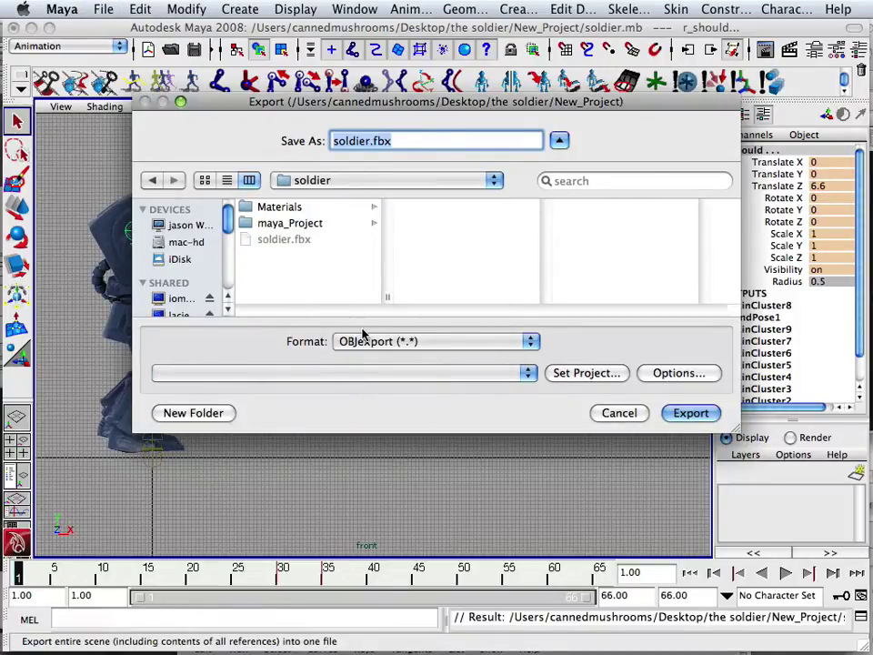
left_click(677, 413)
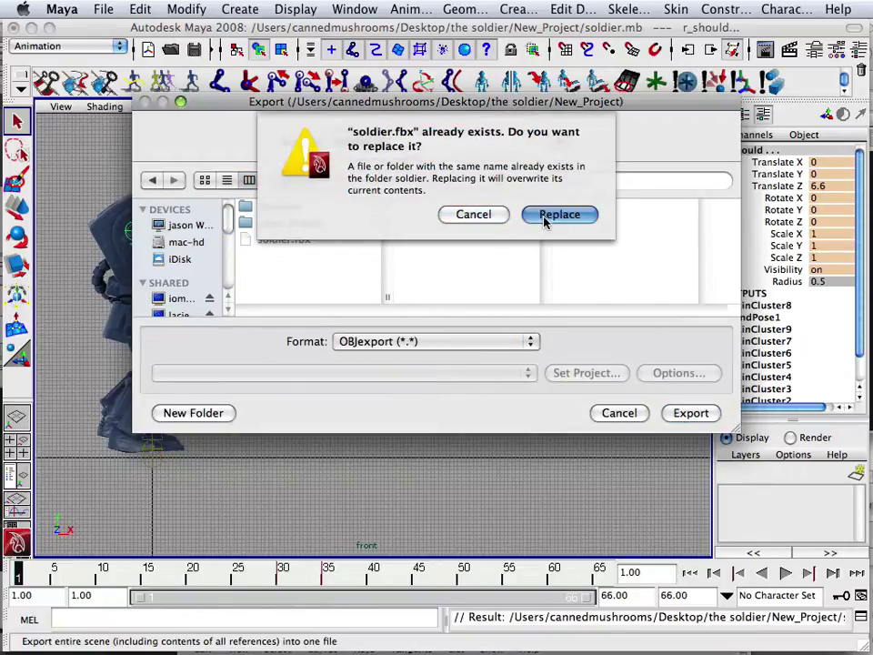
left_click(557, 215)
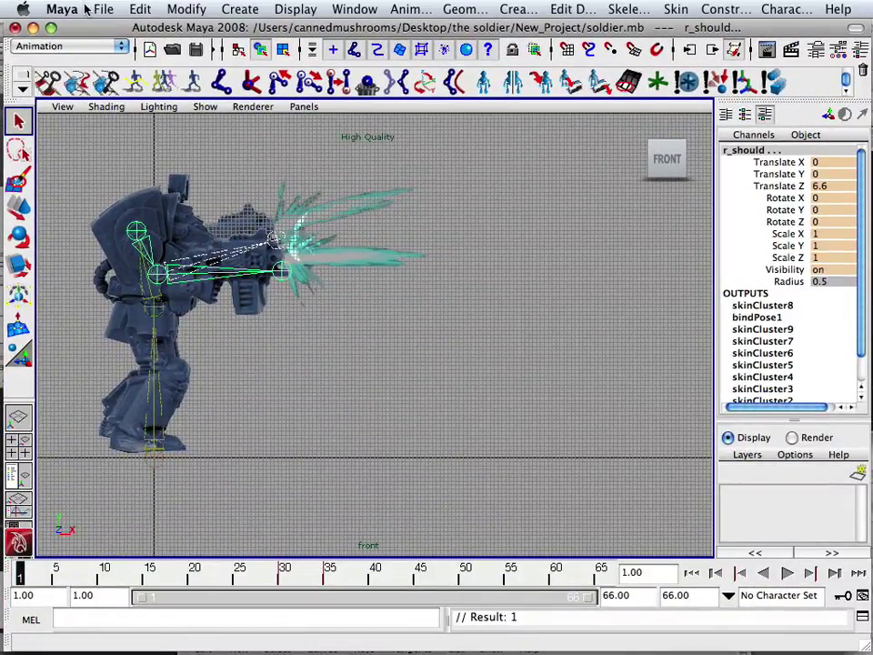
left_click(101, 9)
left_click(150, 181)
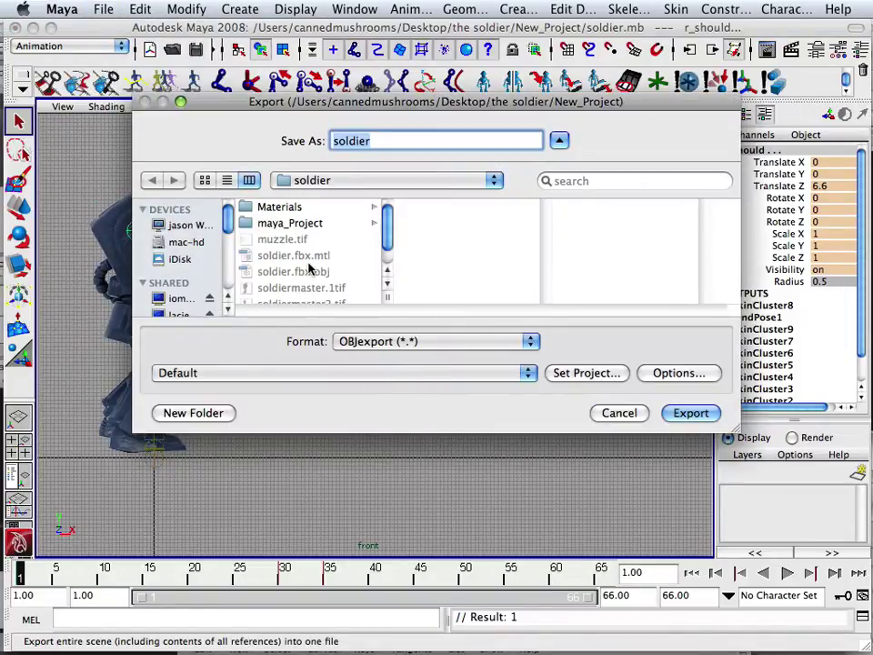
left_click(616, 414)
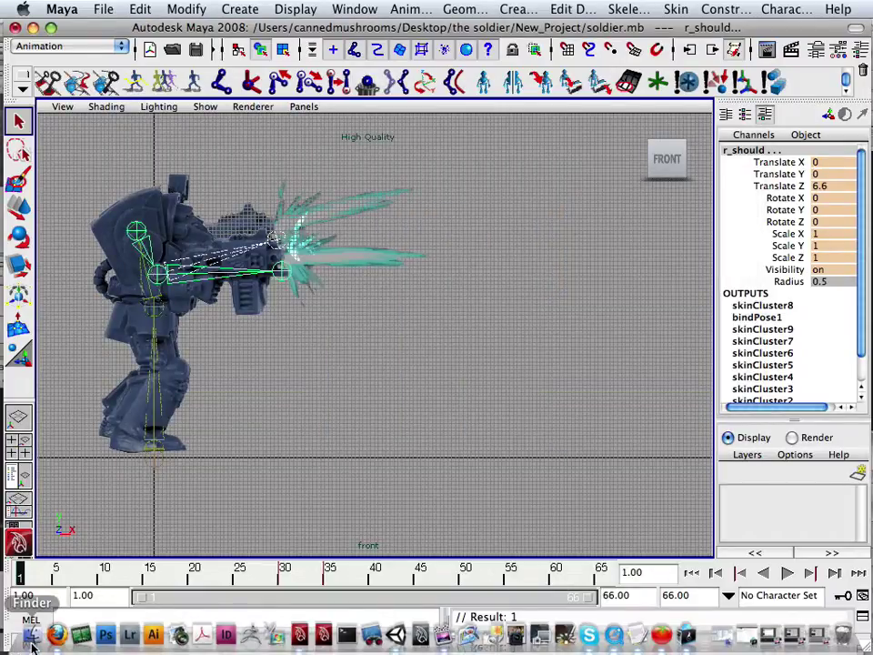
left_click(35, 640)
Trash soldier.fbx.obj and preview soldier.fbx.mtl in the soldier folder.
left_click_drag(585, 414, 613, 414)
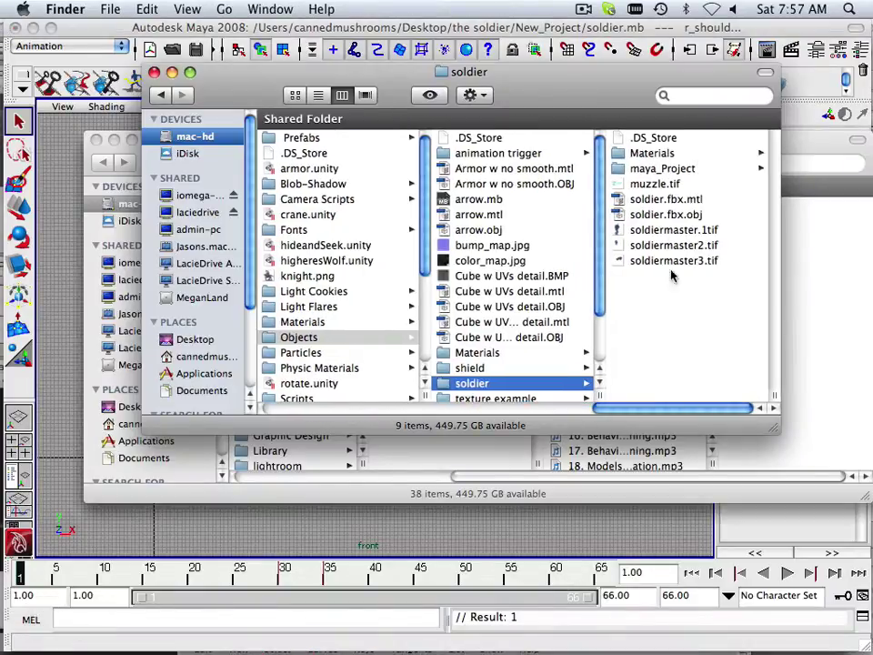
right_click(673, 216)
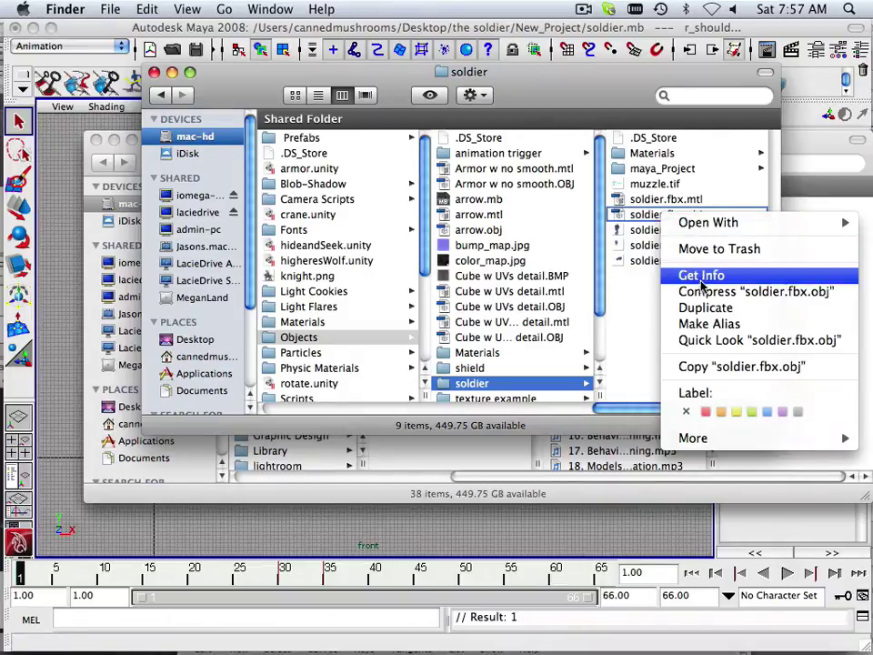
left_click(678, 253)
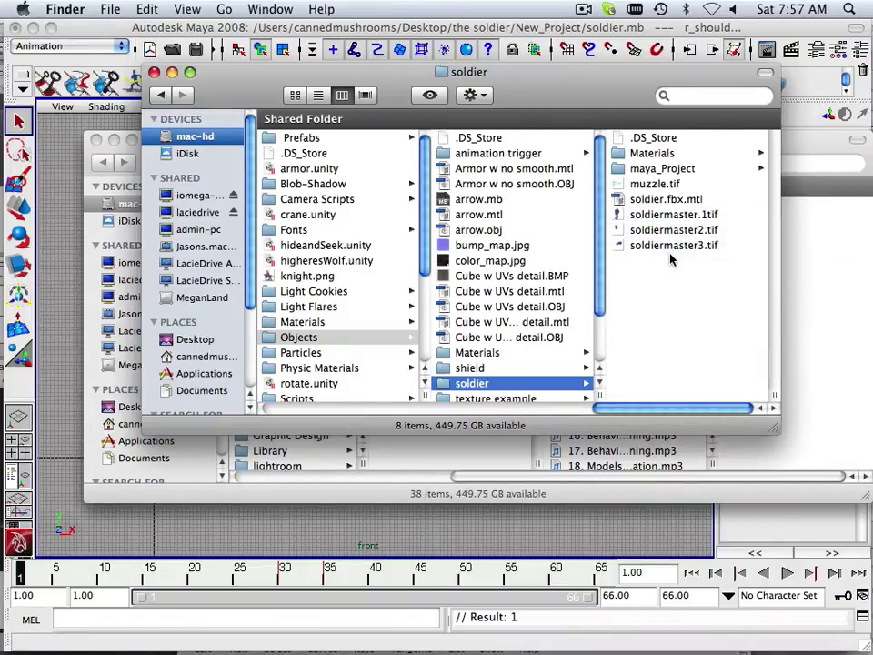
left_click(667, 200)
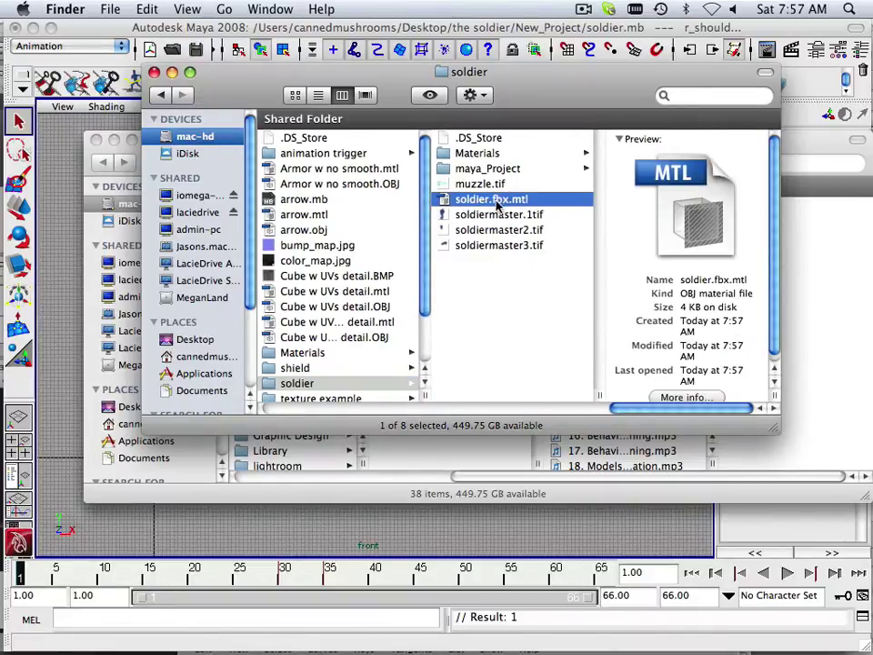
key("Down")
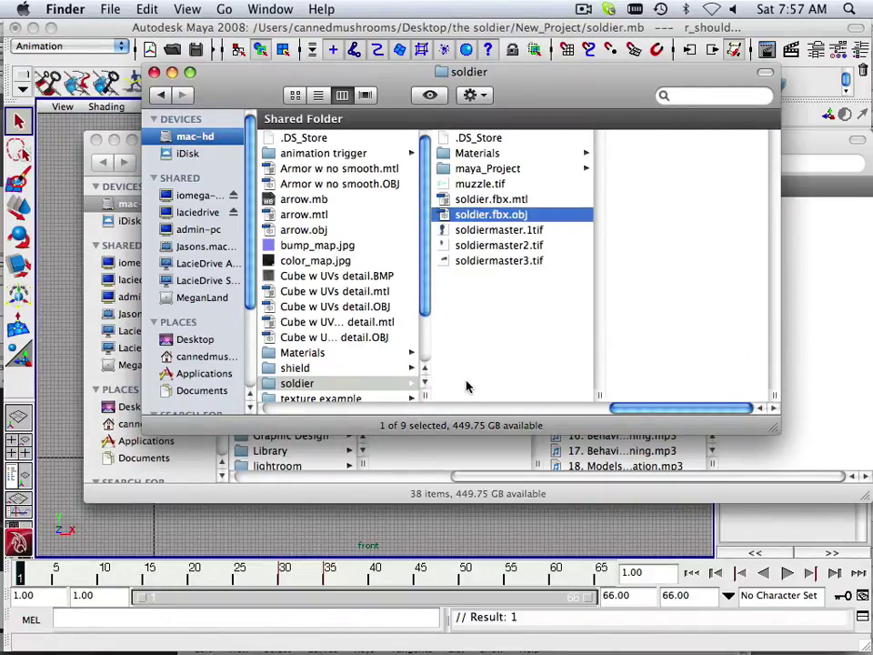
left_click(480, 202)
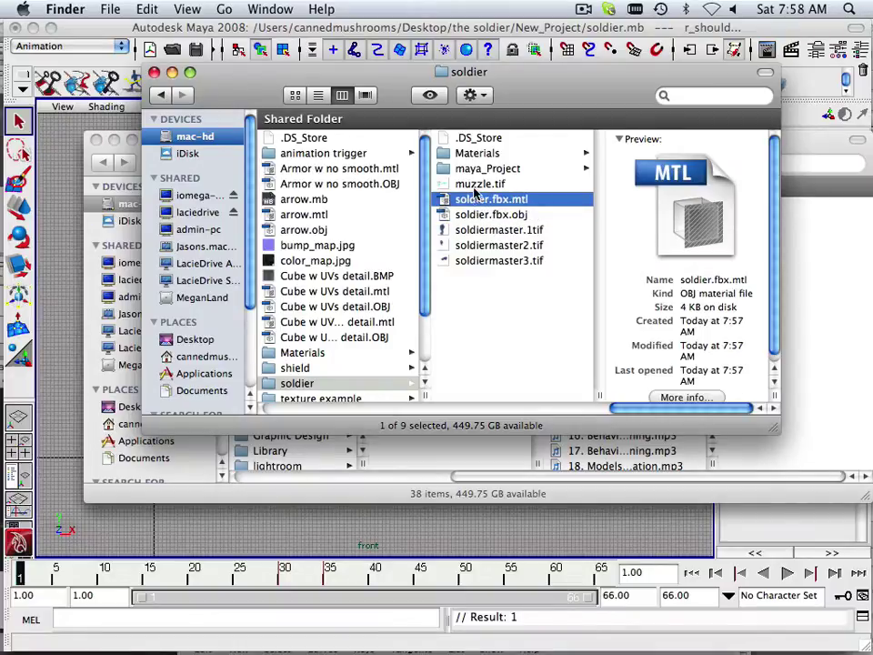
Trash muzzle.tif, soldier.fbx.mtl, soldier.fbx.obj and the three soldiermaster TIFFs.
left_click_drag(663, 406, 612, 408)
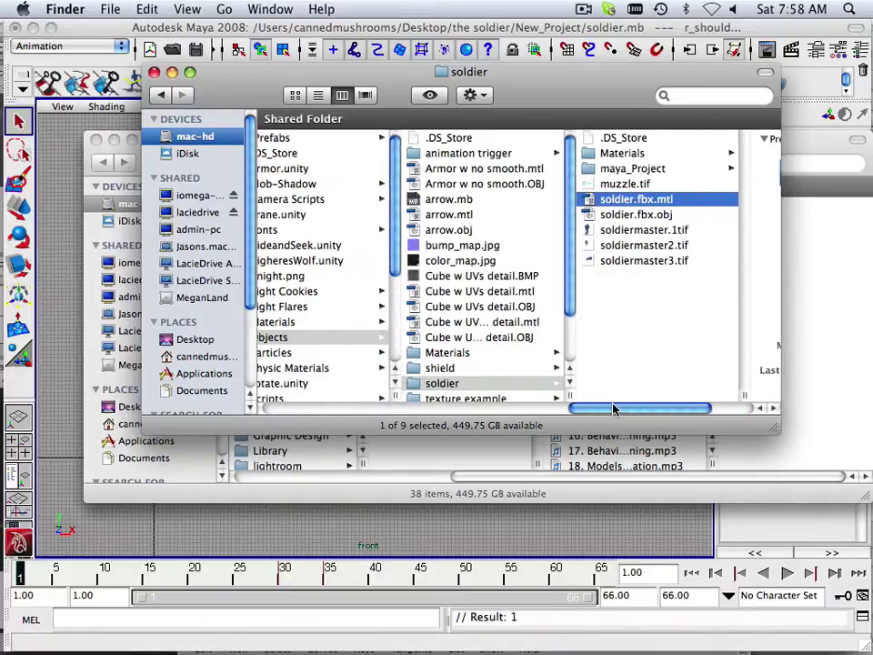
left_click(491, 383)
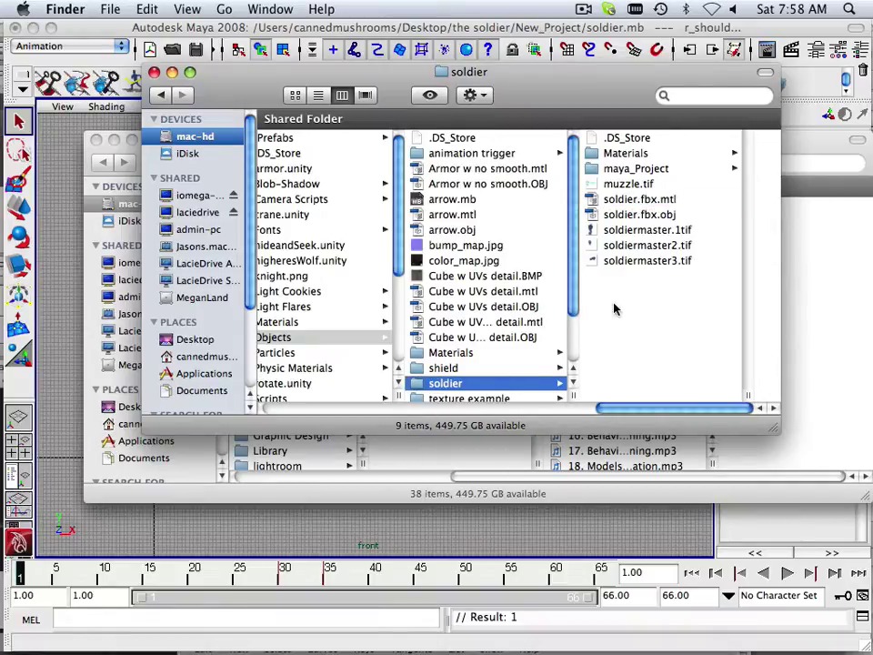
left_click_drag(643, 302, 597, 186)
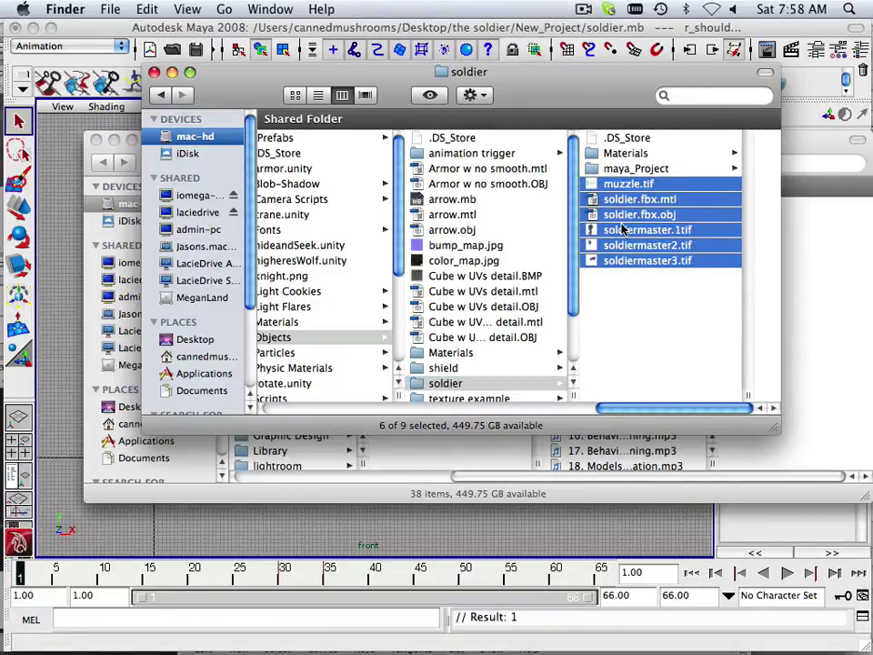
right_click(621, 229)
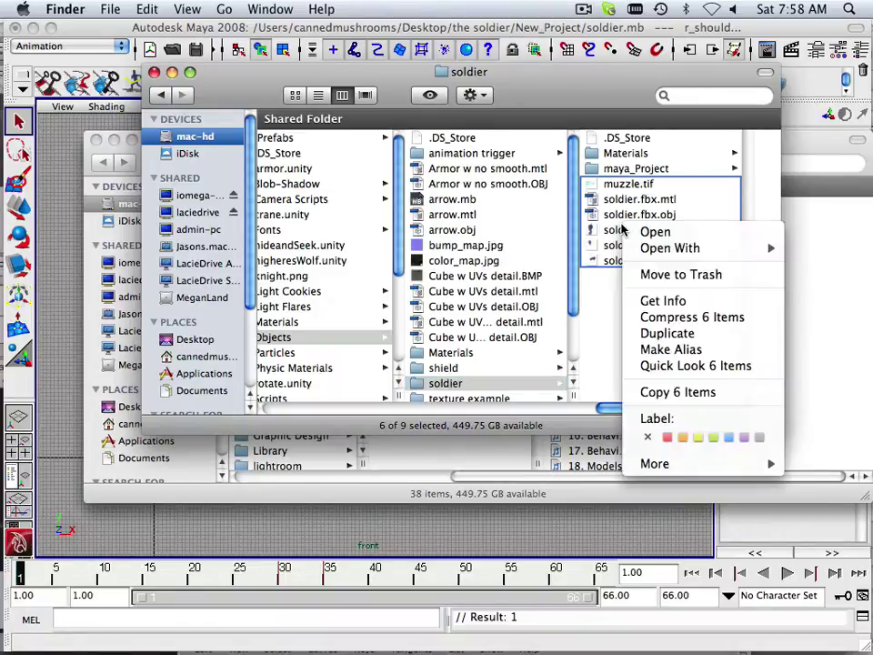
left_click(649, 274)
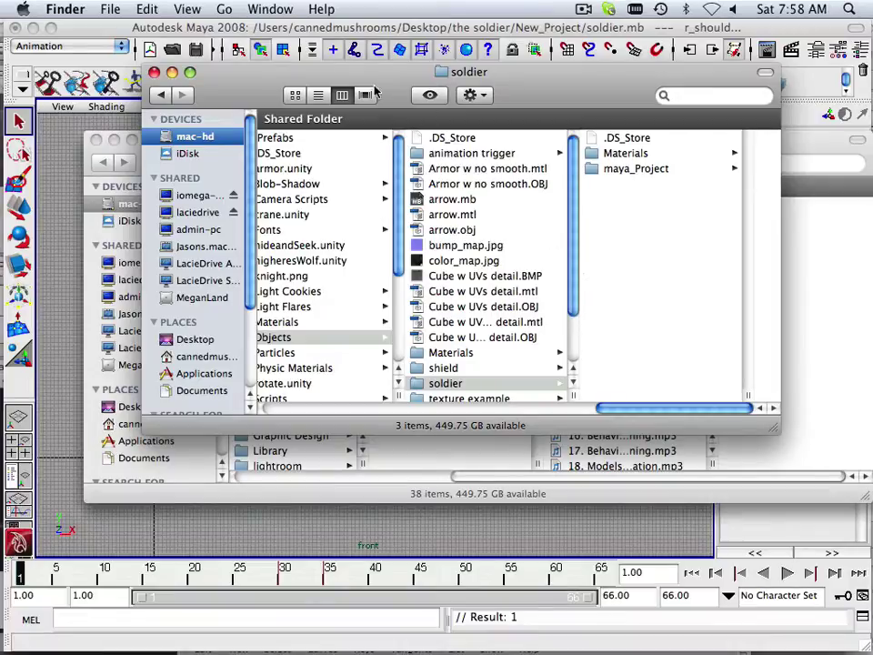
Export All from Maya in Fbx format using the FBX Exporter's Unity preset.
key("super+Tab")
left_click(103, 9)
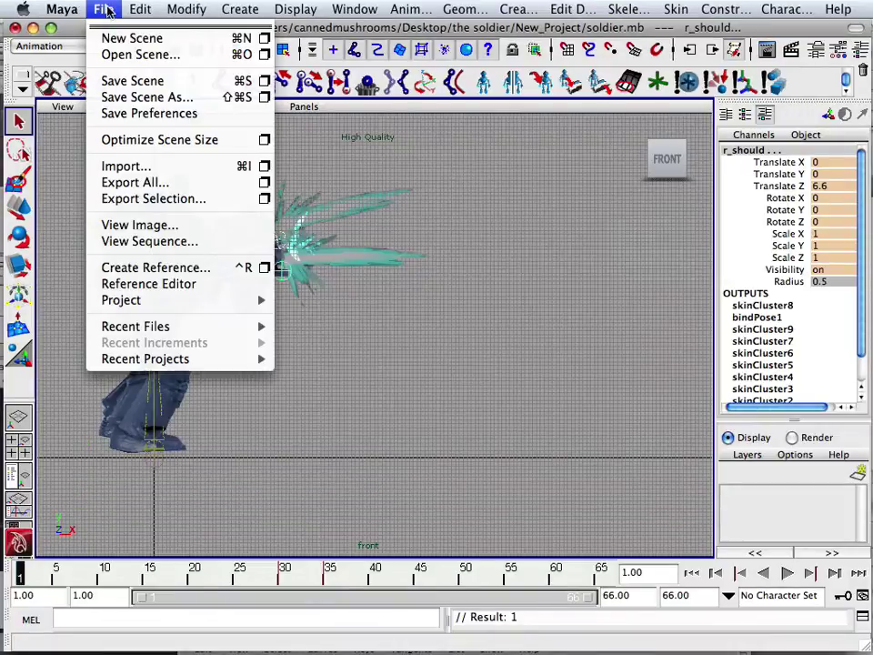
left_click(136, 182)
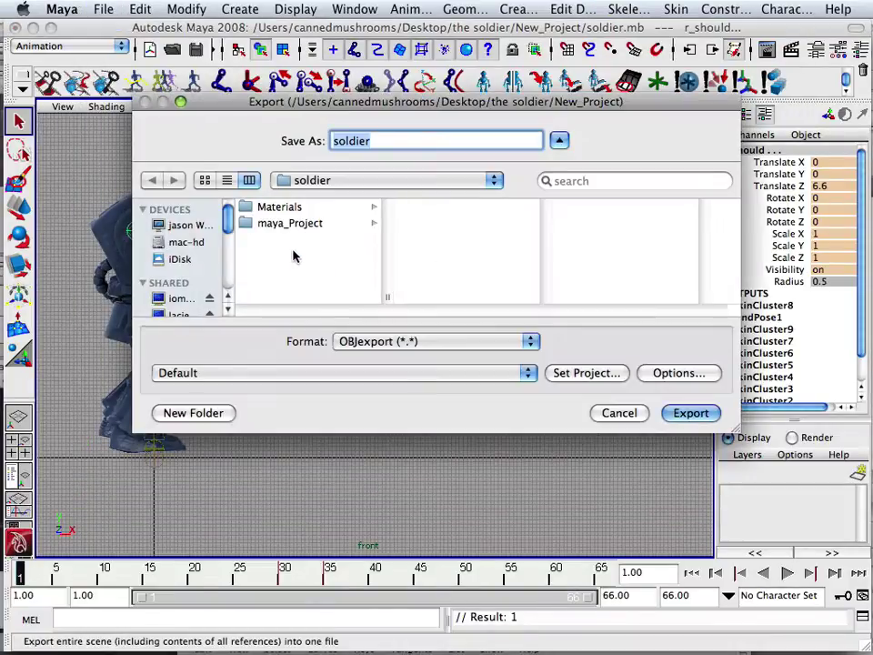
left_click(414, 344)
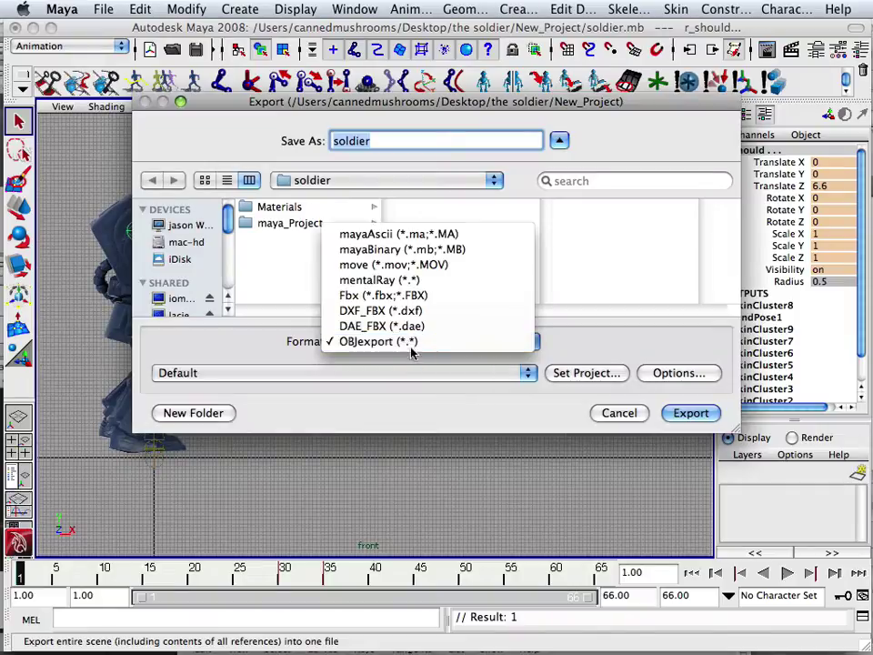
left_click(404, 296)
left_click(675, 413)
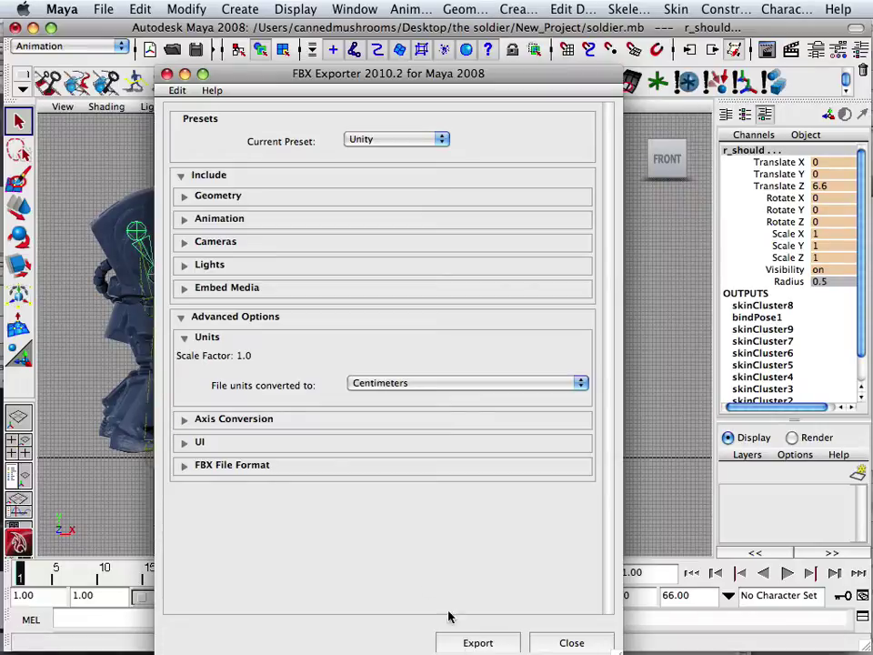
left_click(468, 643)
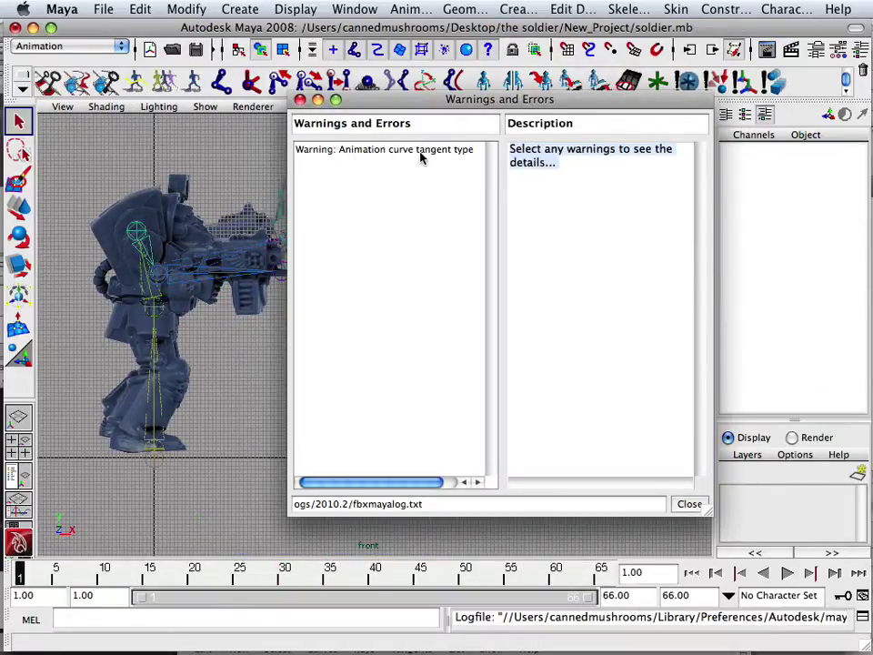
Open the Graph Editor and select all the skeleton joints in the Hypergraph hierarchy.
left_click(270, 9)
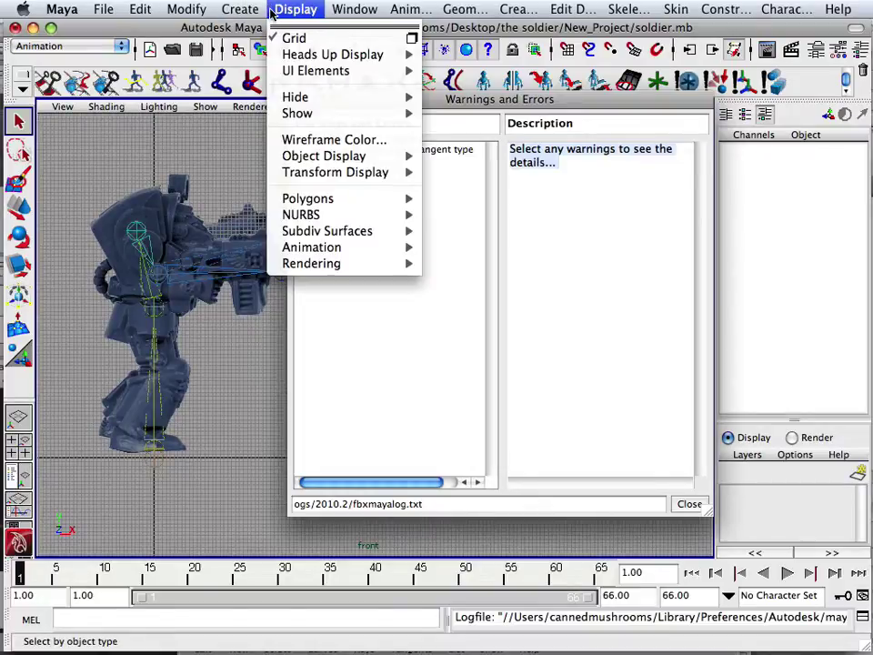
mouse_move(257, 12)
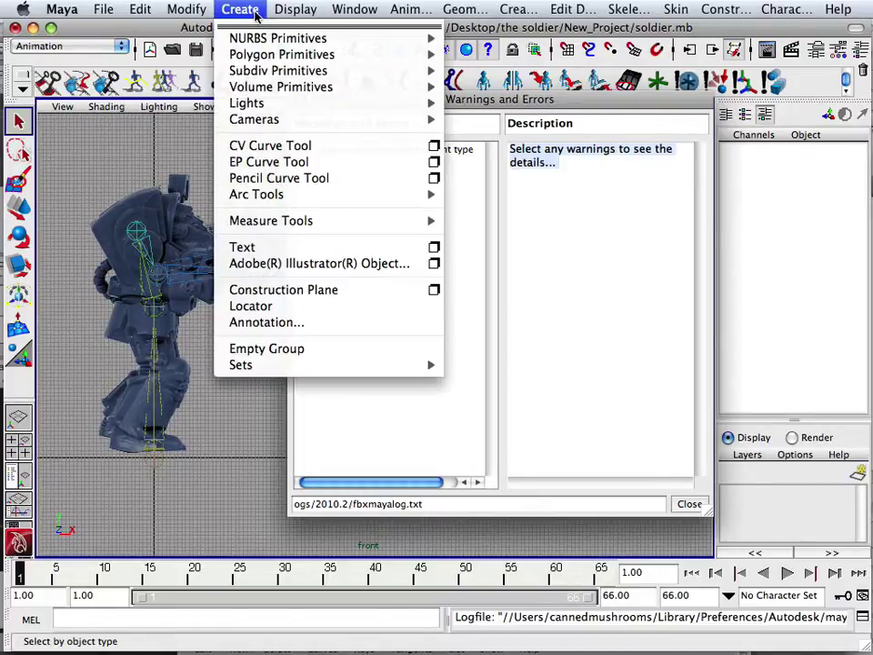
mouse_move(336, 9)
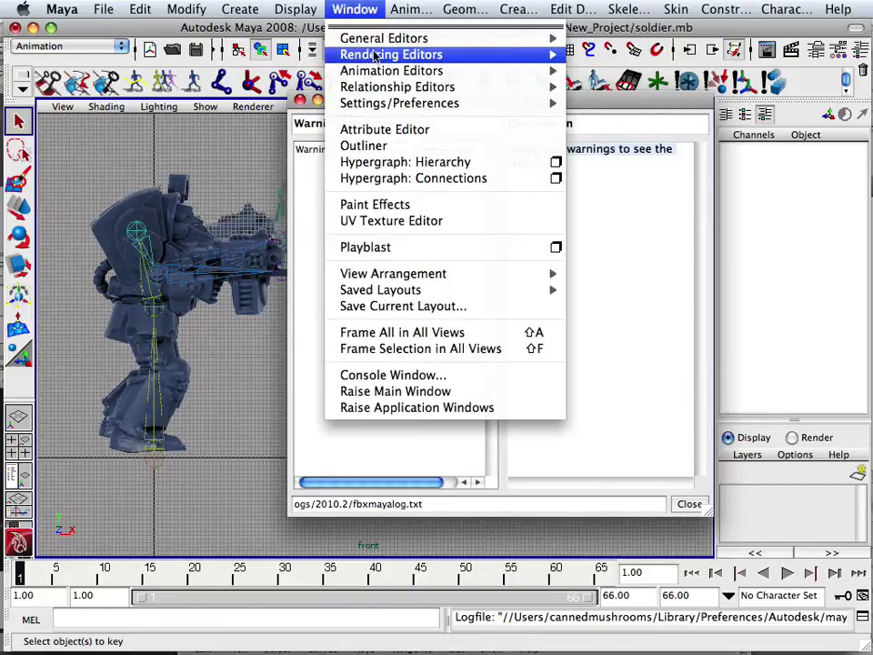
mouse_move(353, 70)
left_click(585, 82)
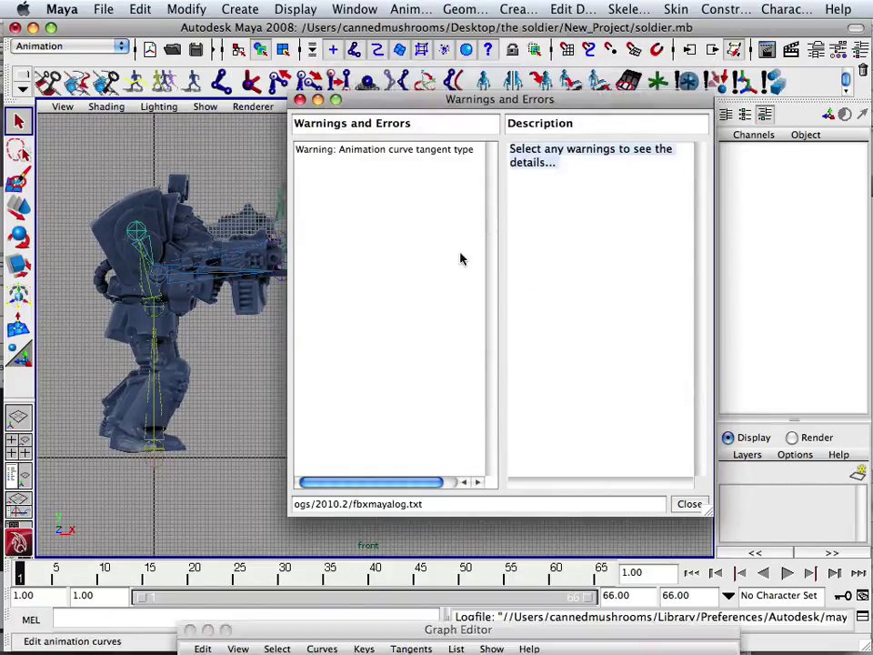
left_click_drag(324, 626, 308, 199)
scroll(390, 306, "down", 10)
scroll(369, 312, "down", 5)
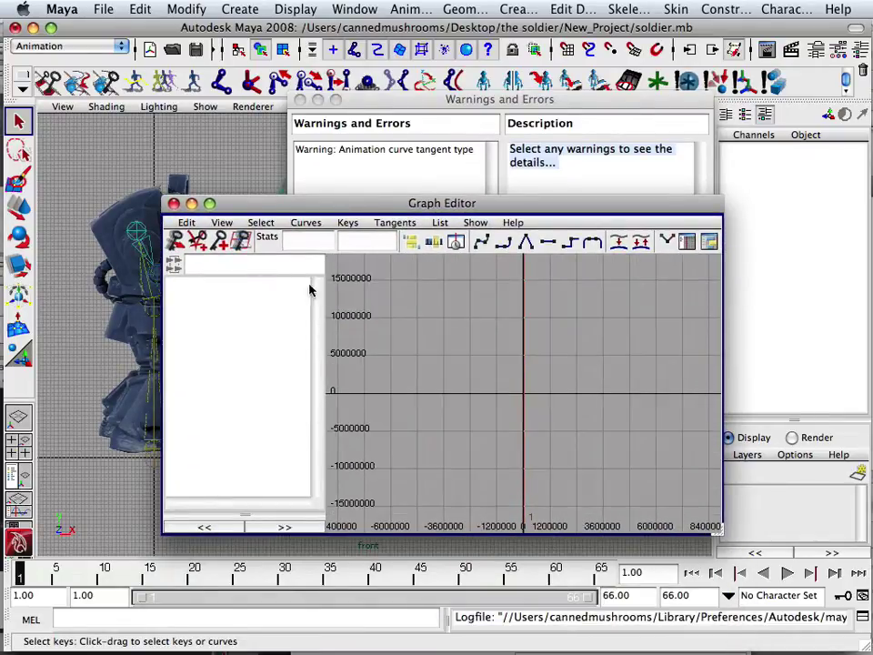
left_click_drag(251, 201, 300, 180)
left_click(341, 9)
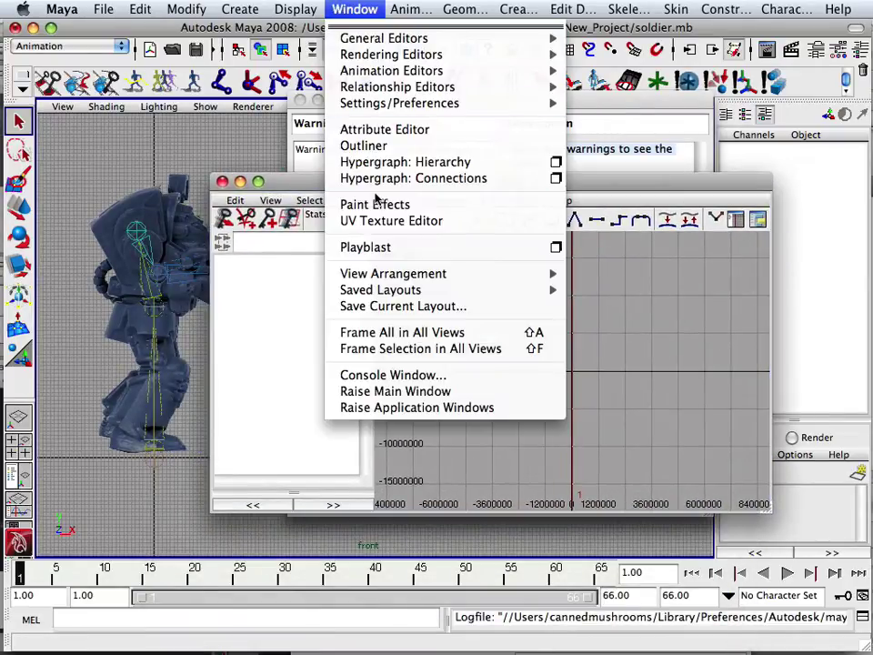
left_click(391, 162)
left_click_drag(519, 164, 690, 436)
Frame the joints' animation curves and give the lower key linear tangents.
left_click_drag(404, 184, 290, 137)
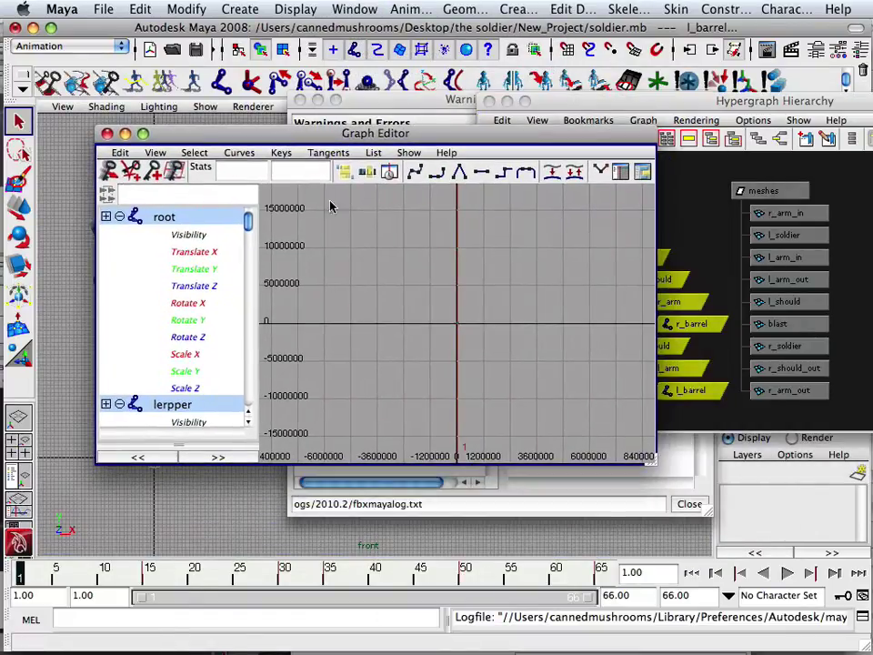
key("a")
left_click_drag(487, 370, 496, 375)
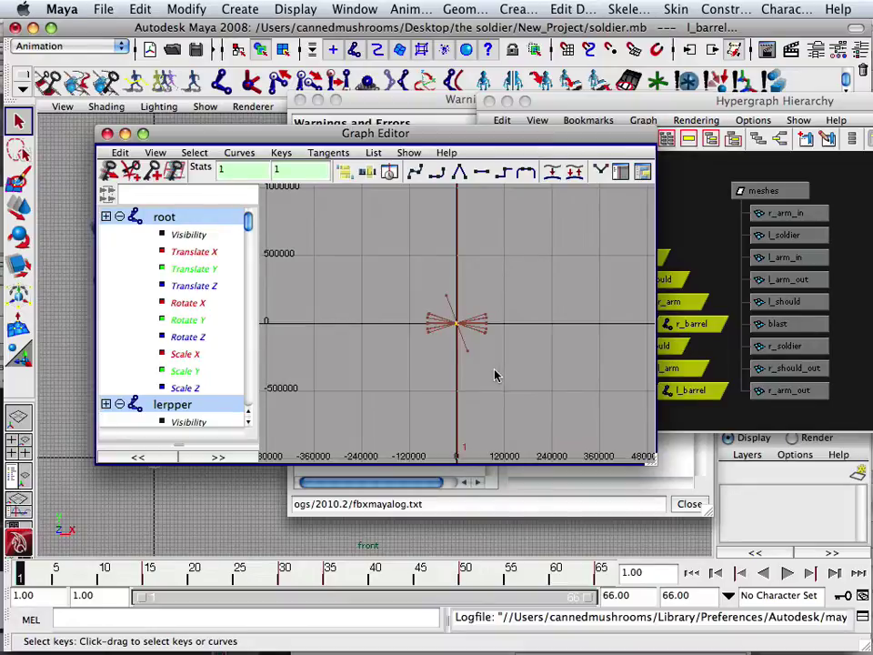
key("f")
key("a")
key("f")
key("a")
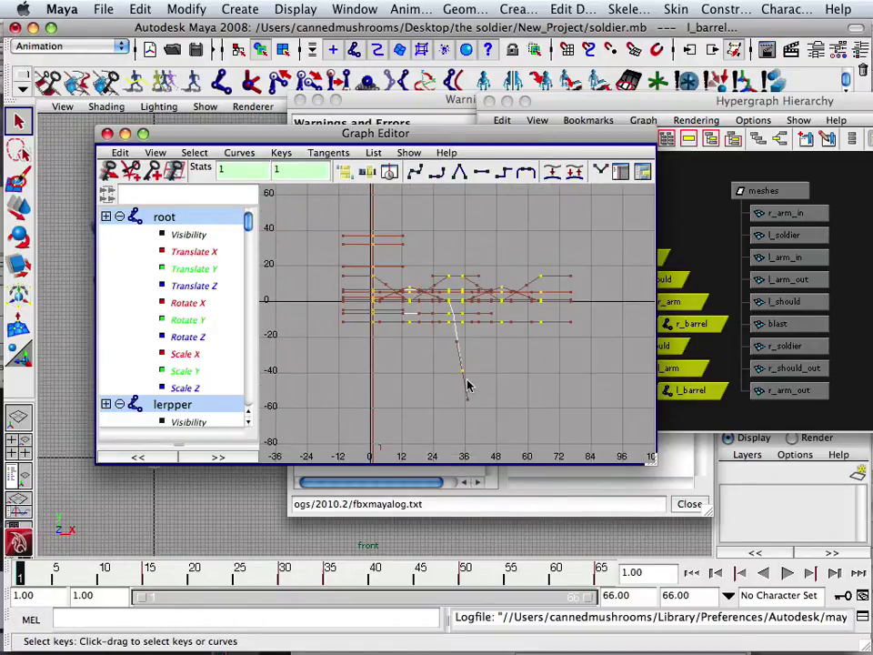
scroll(452, 347, "up", 2)
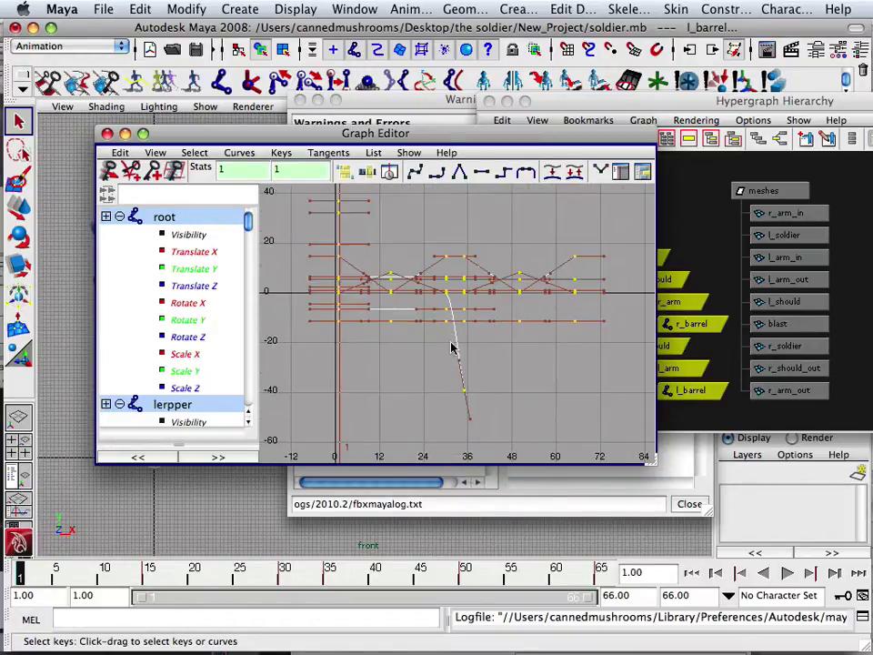
left_click(460, 172)
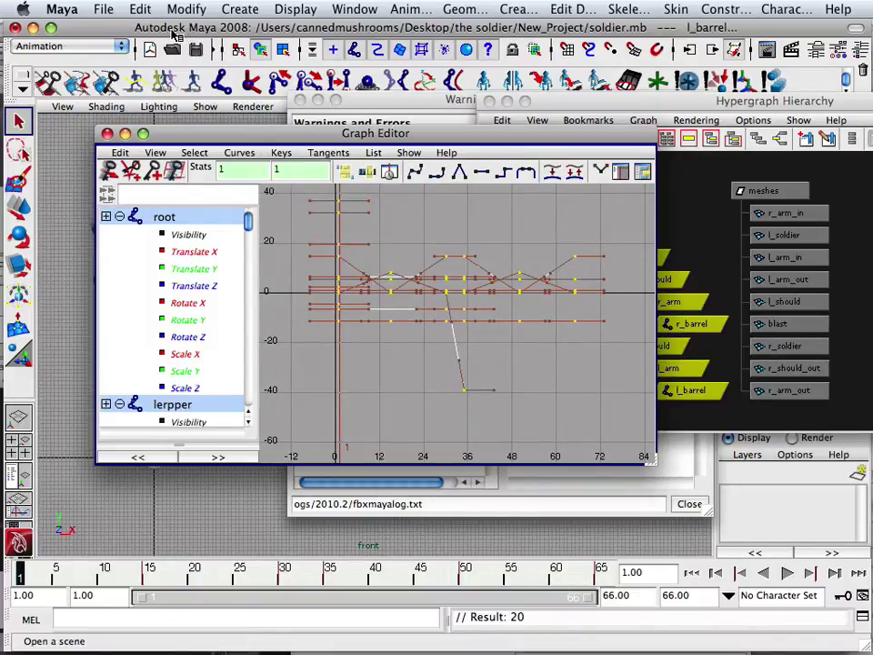
left_click(71, 26)
Export All into the soldier folder, overwriting soldier.fbx using the Unity FBX preset.
left_click(94, 9)
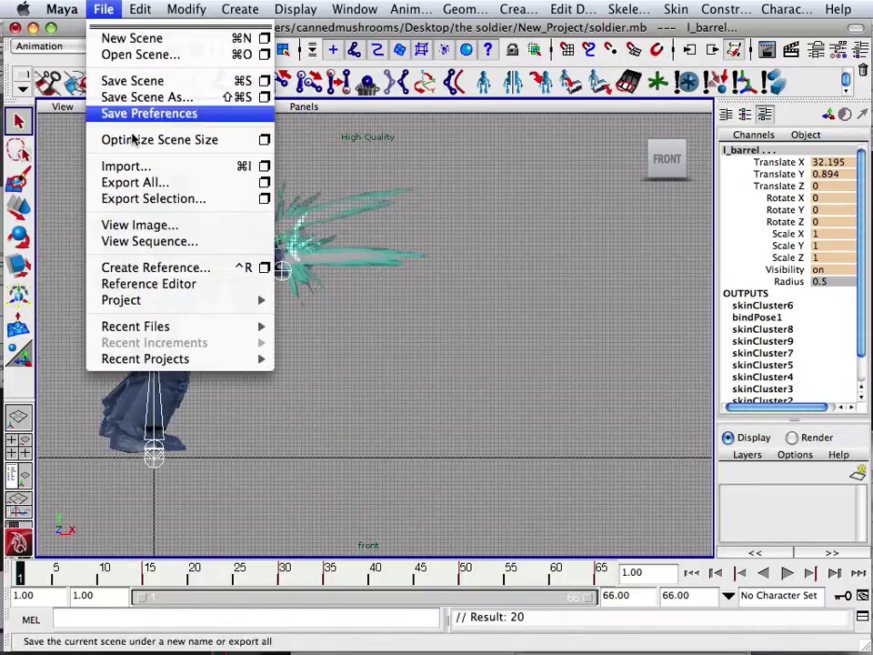
left_click(150, 186)
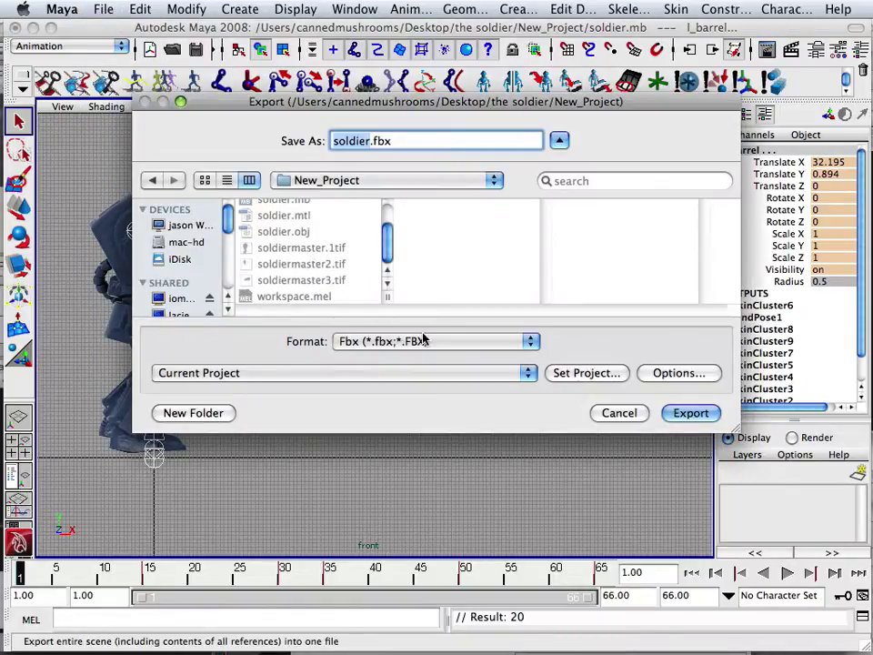
scroll(358, 282, "up", 3)
left_click(367, 180)
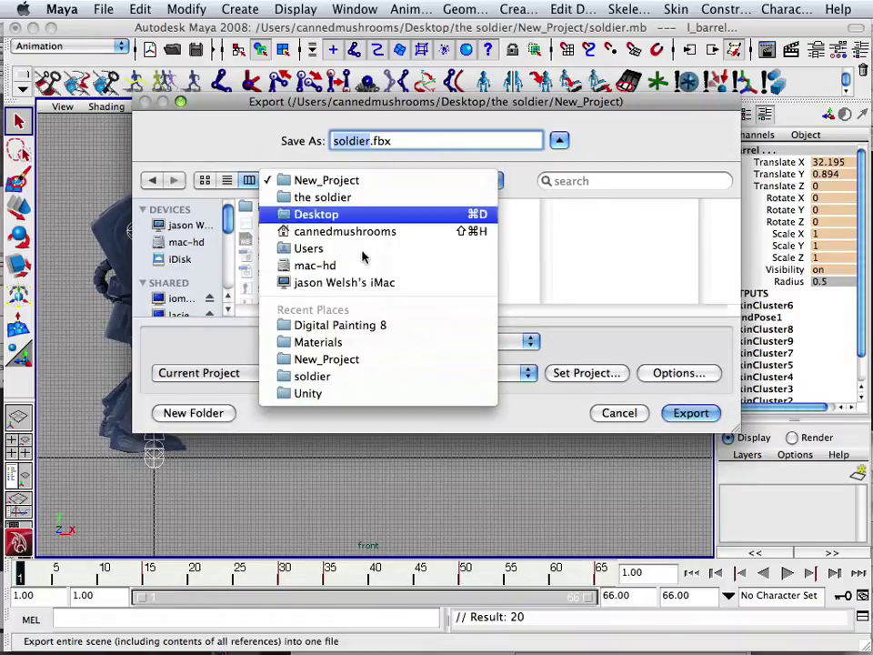
left_click(357, 377)
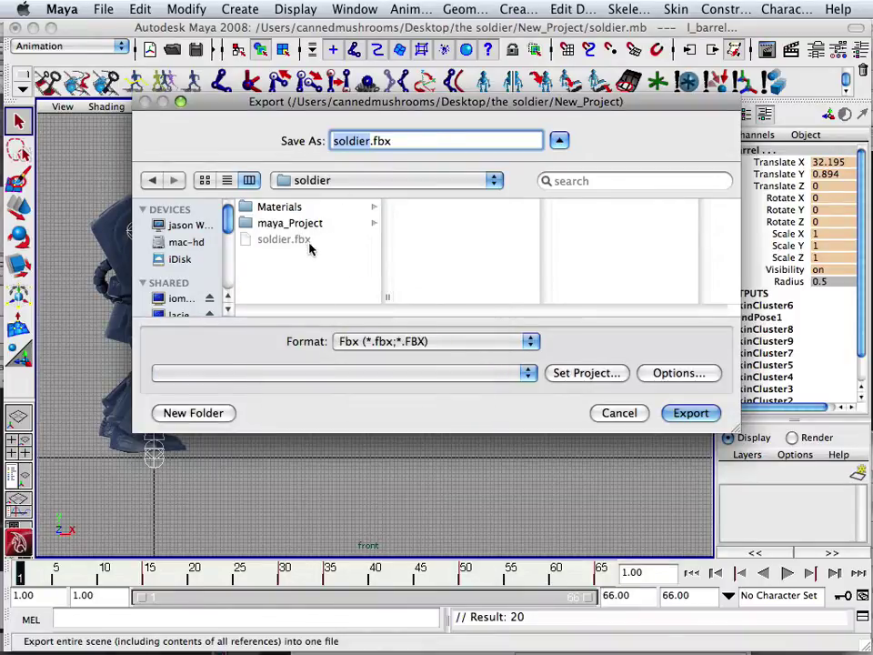
left_click(689, 412)
left_click(542, 215)
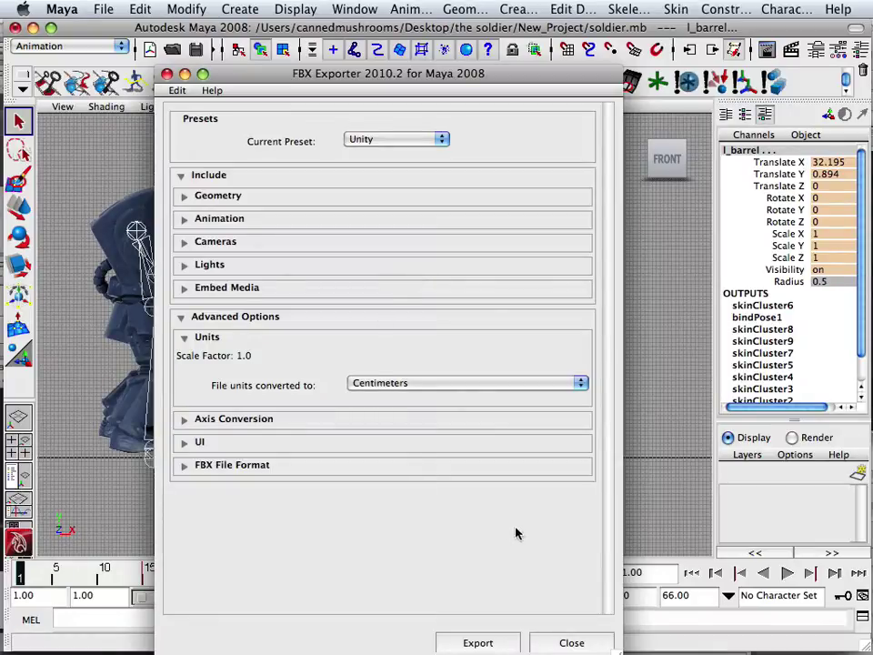
left_click(494, 641)
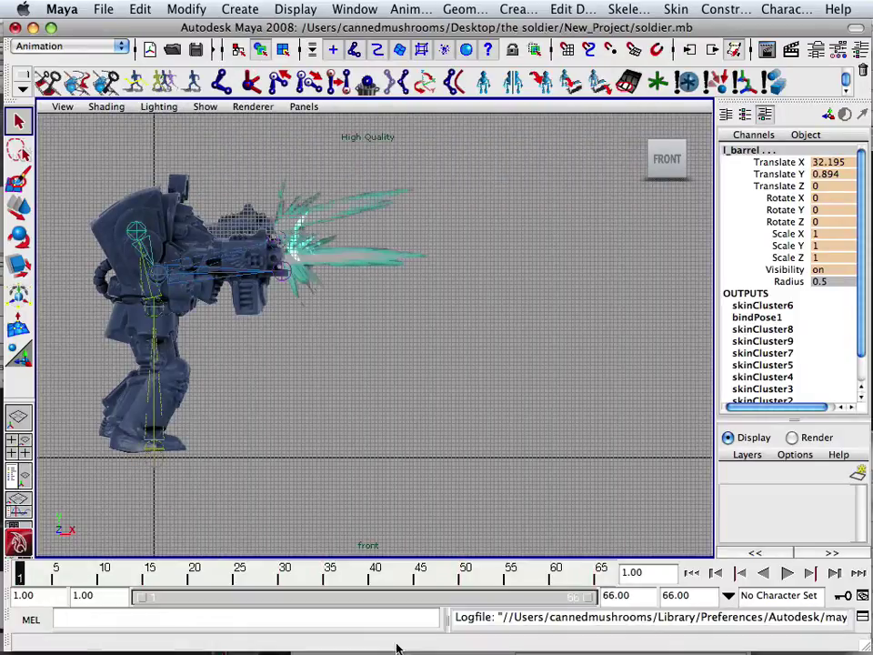
left_click(390, 316)
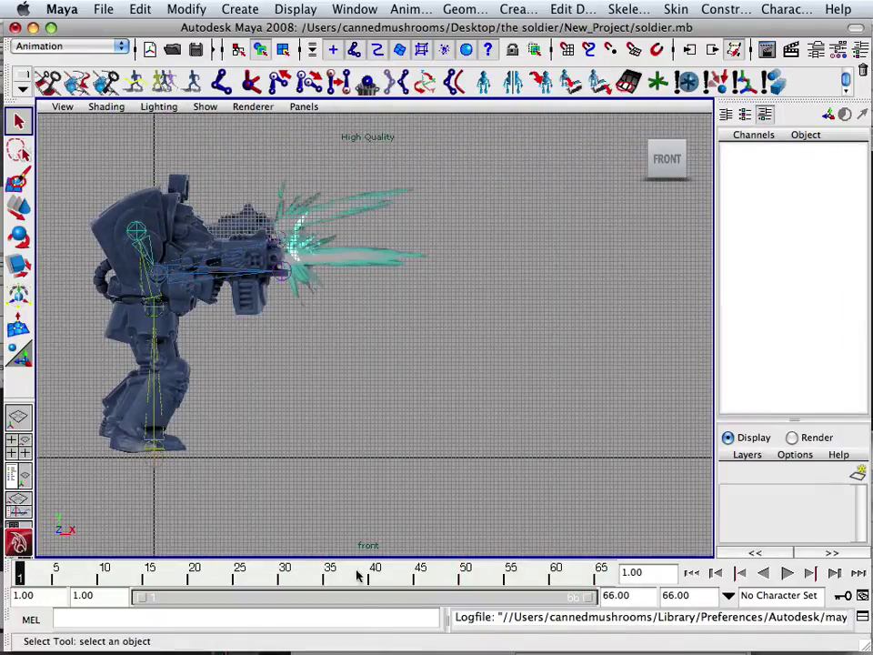
Back in Unity, drag the soldier model into the scene and frame it.
mouse_move(370, 648)
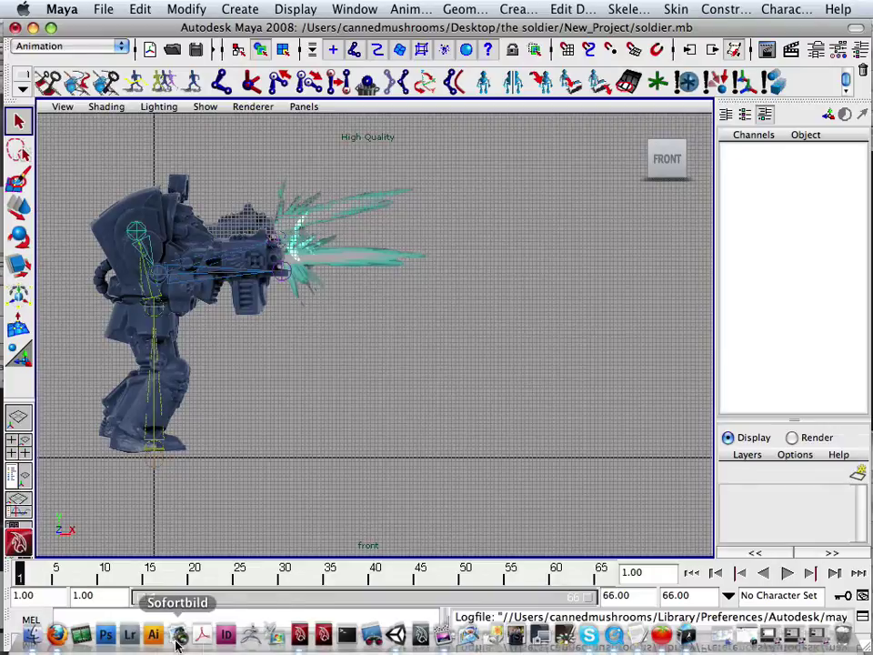
left_click(396, 635)
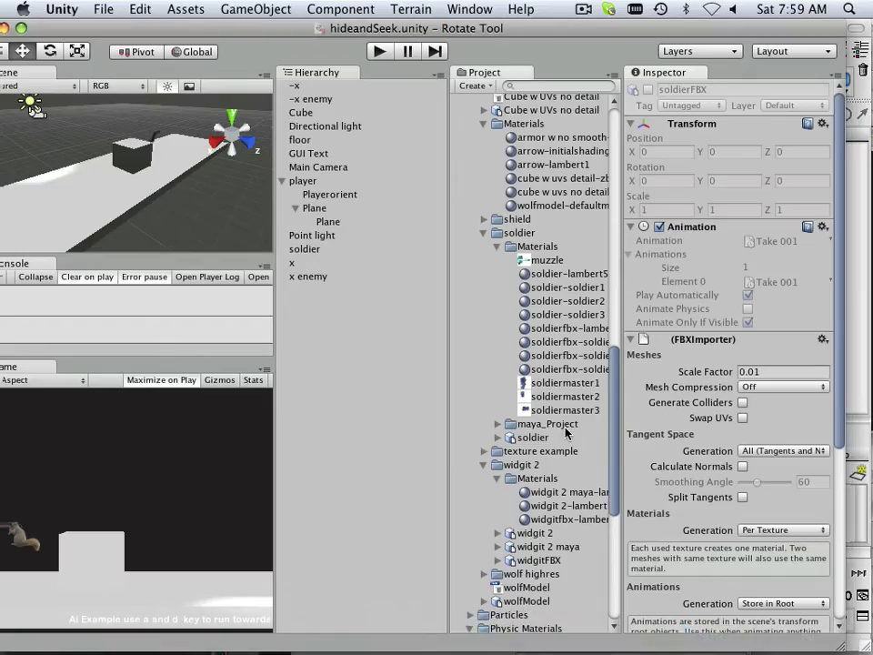
left_click(565, 437)
scroll(710, 437, "down", 5)
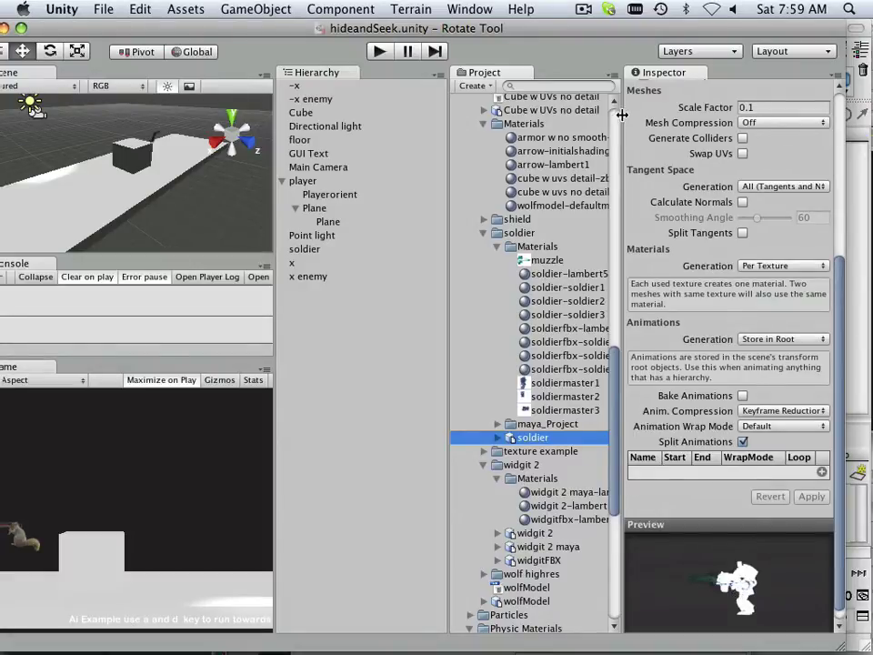
mouse_move(537, 26)
left_mouse_down()
mouse_move(477, 25)
mouse_move(547, 26)
left_mouse_up()
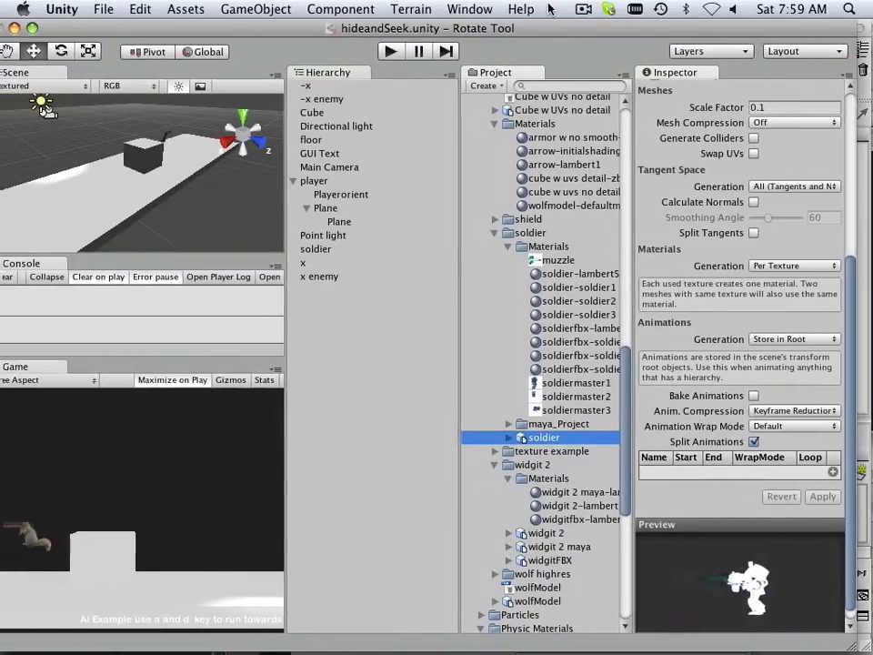
left_click_drag(530, 439, 314, 246)
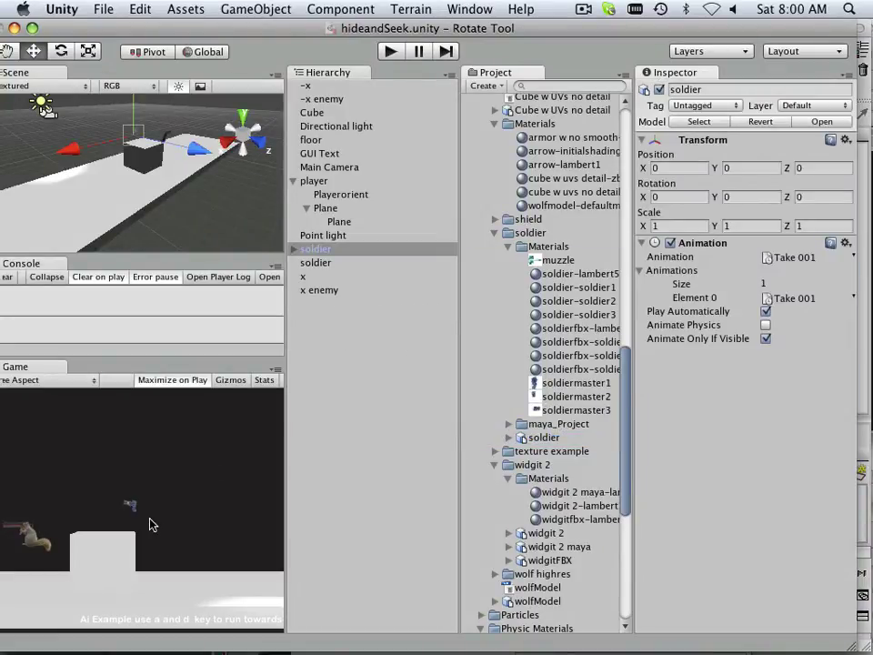
key("f")
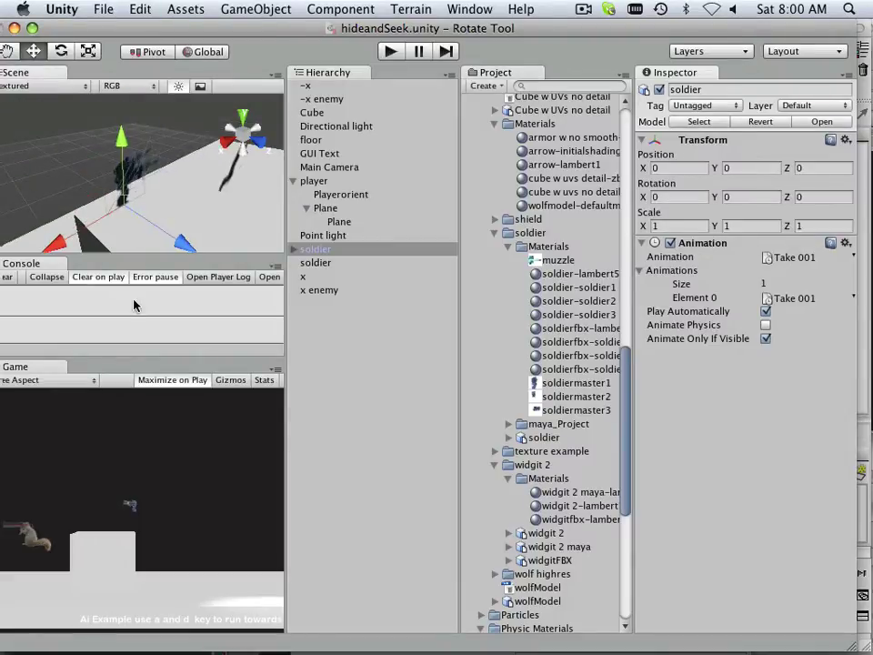
Run the scene briefly in Play mode, then stop it.
left_click(391, 54)
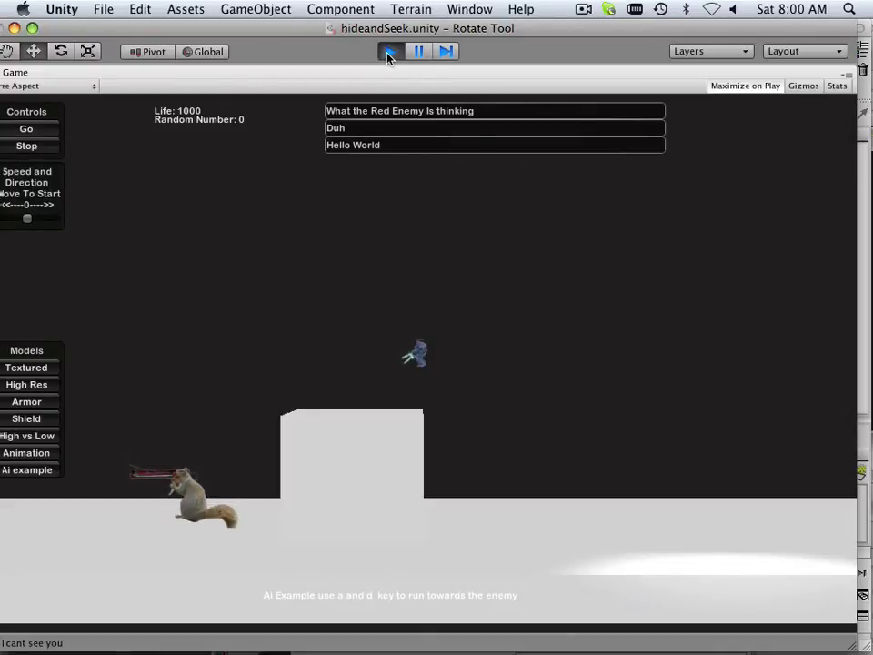
left_click(388, 55)
key("super+m")
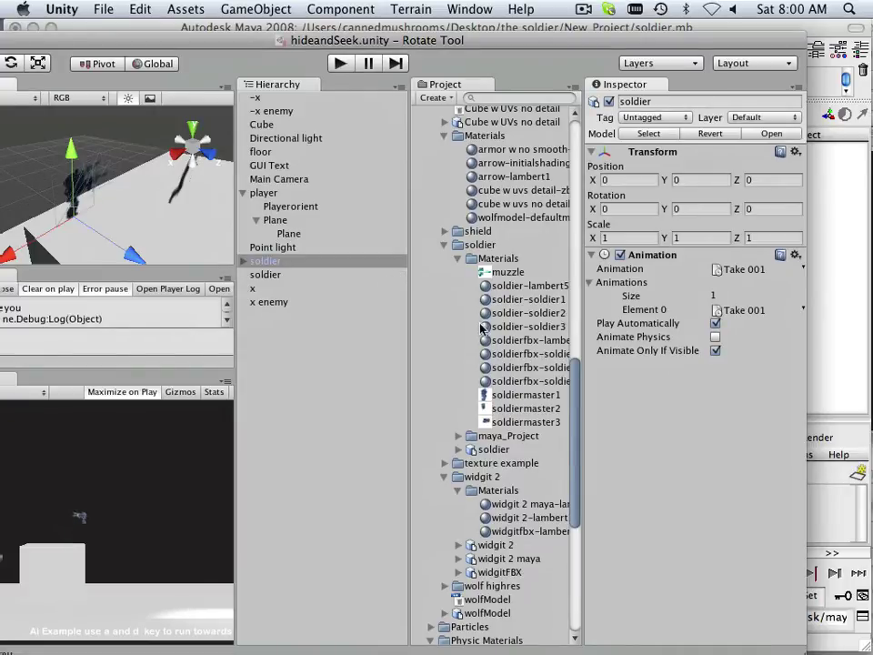
right_click(299, 261)
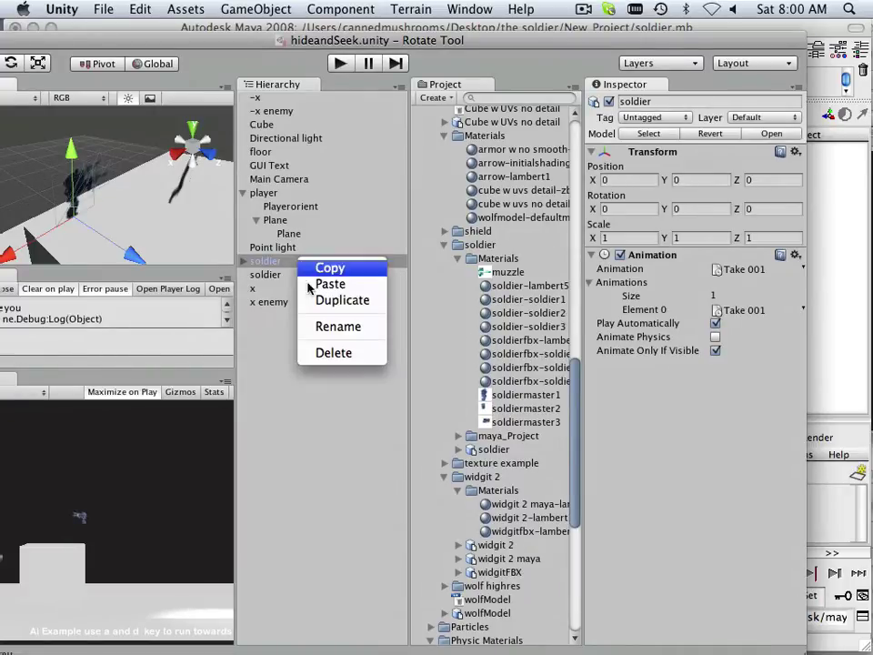
Delete the soldier from the scene and show the soldier model's import settings.
left_click(345, 352)
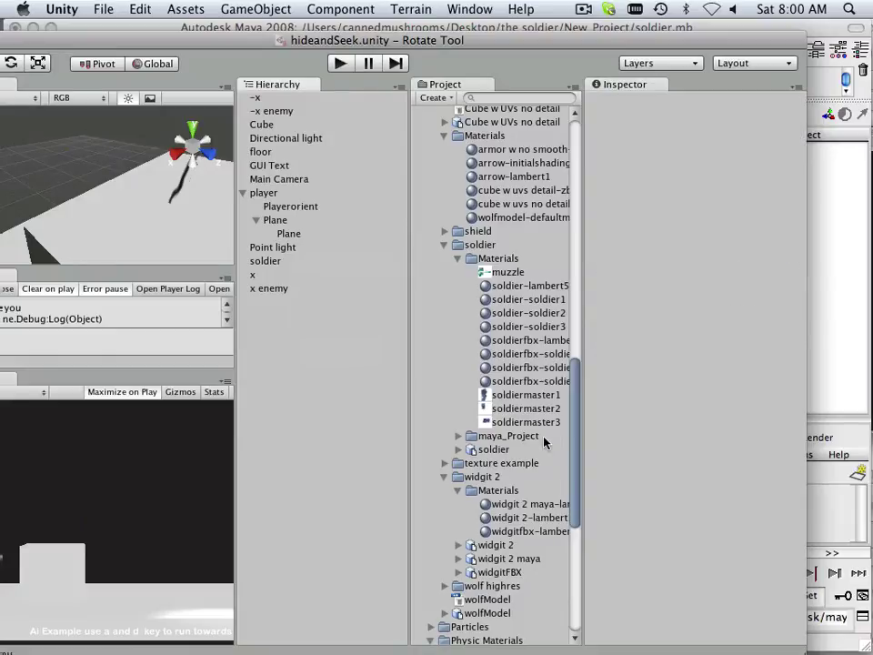
left_click(496, 450)
scroll(666, 427, "down", 6)
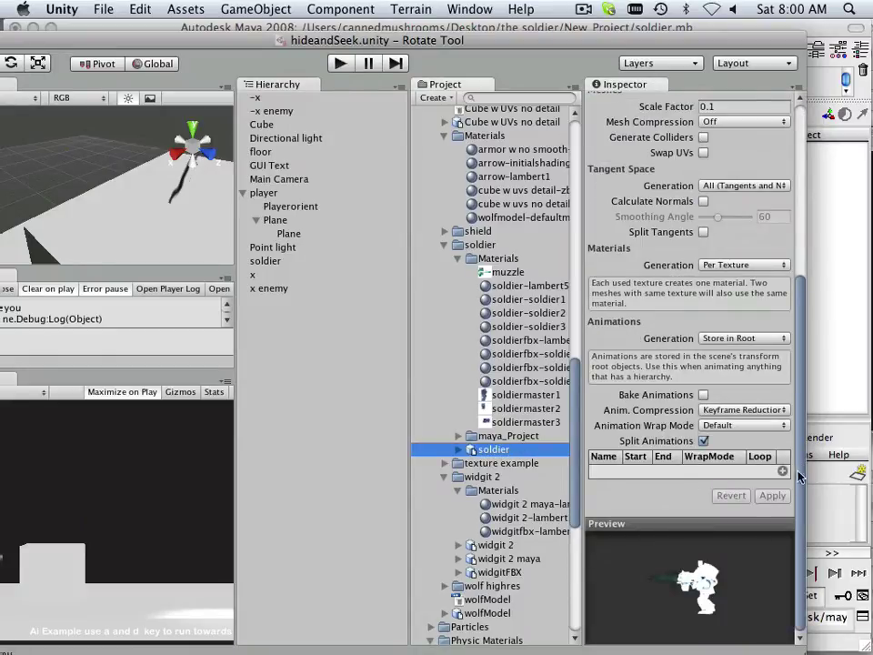
Add two split animation clips, firemid (frames 1–25) and firedown (frames 26–50).
left_click(782, 471)
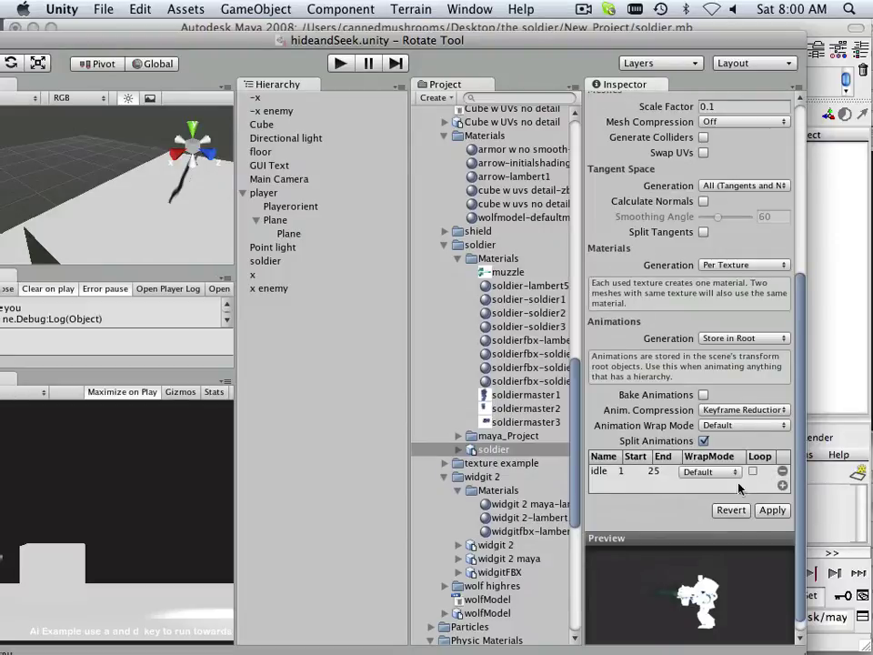
double_click(600, 471)
type("d")
left_click(783, 486)
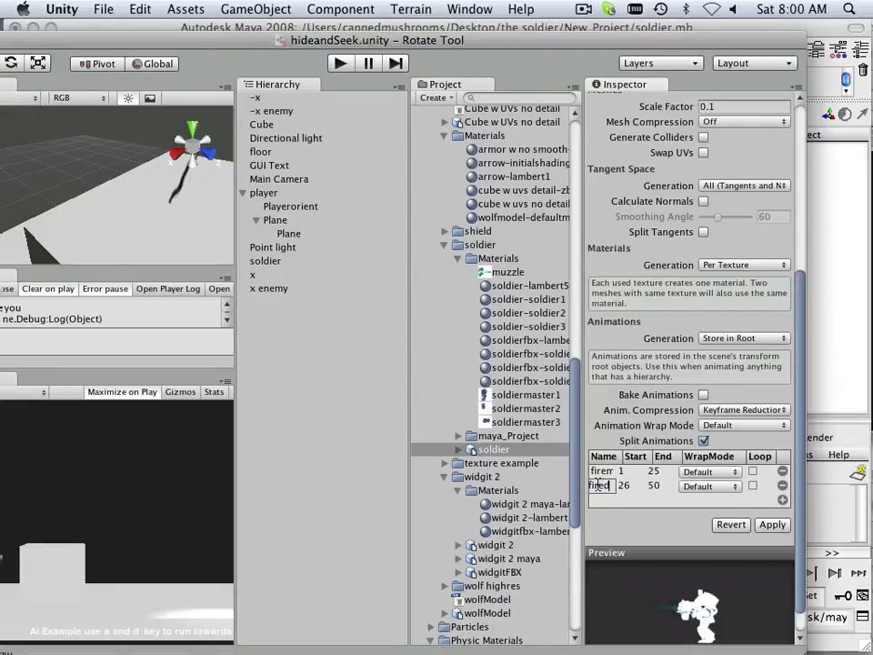
key("Return")
left_click_drag(583, 468, 459, 455)
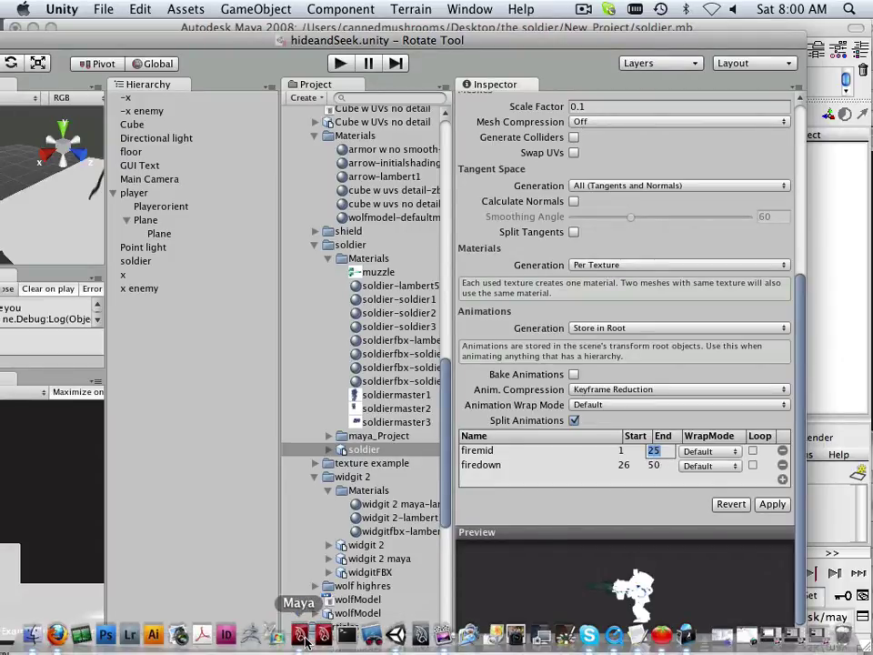
left_click(318, 644)
Scrub Maya's time slider to frame 65 to locate the firing poses, then return to Unity.
mouse_move(283, 581)
left_mouse_down()
mouse_move(199, 581)
mouse_move(518, 584)
mouse_move(602, 574)
left_mouse_up()
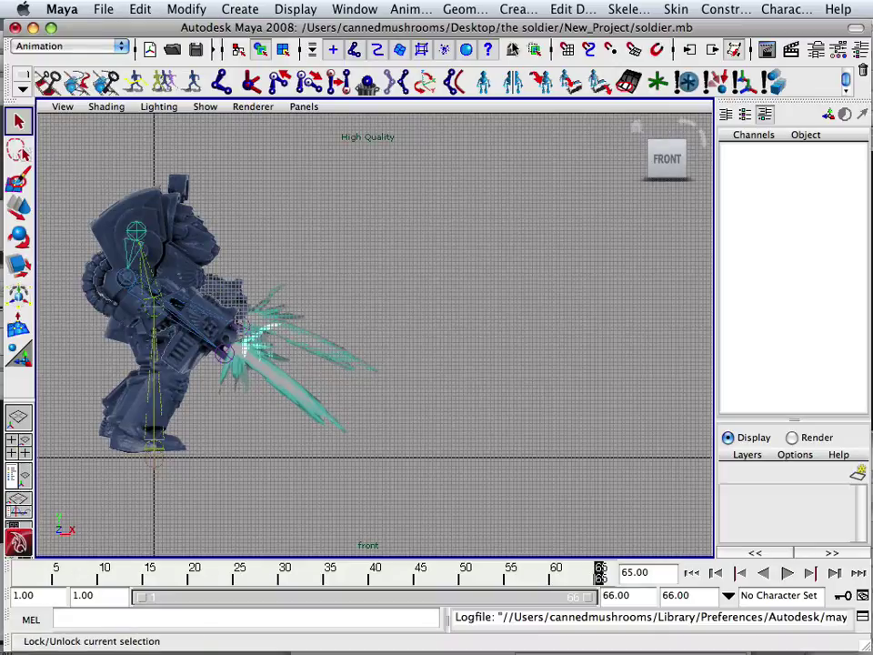
left_click_drag(507, 30, 414, 5)
mouse_move(244, 648)
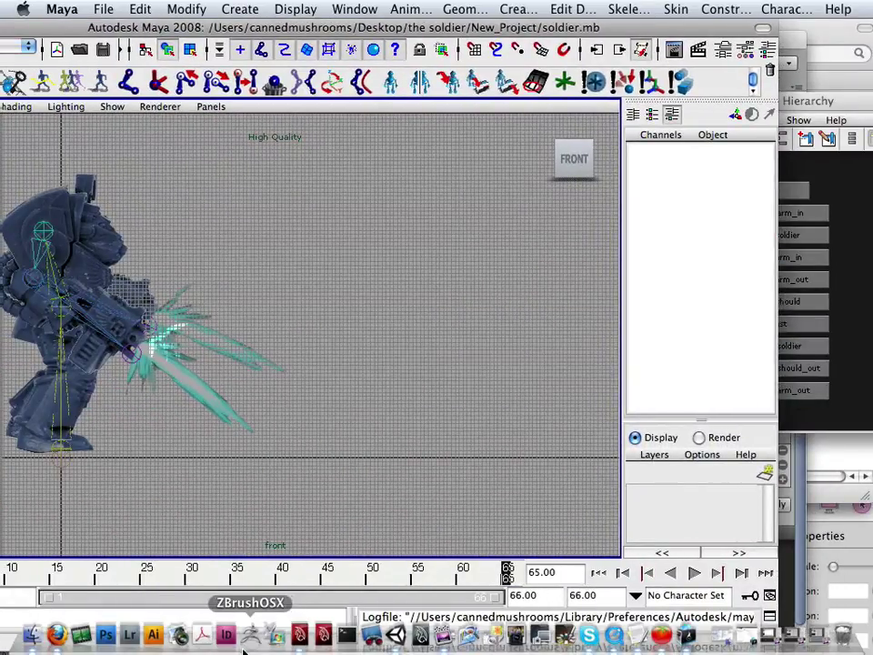
left_click(397, 634)
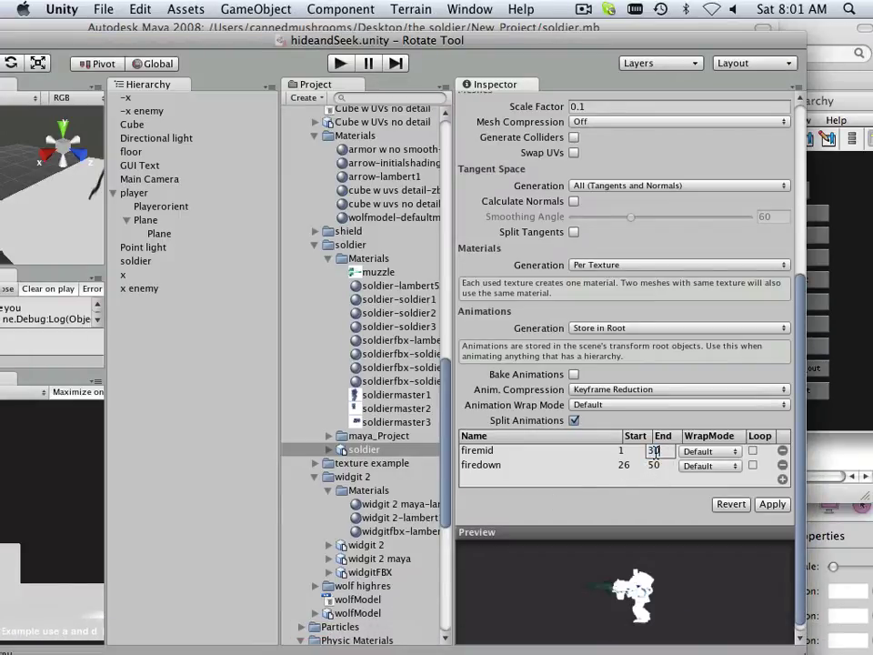
Set the firedown clip to run from frame 35 to 65.
left_click(623, 464)
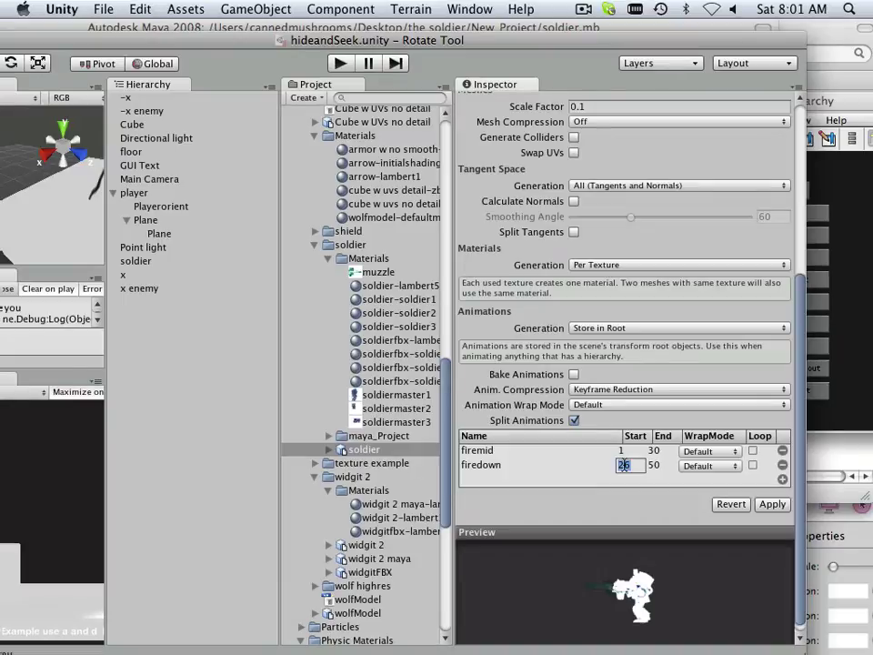
type("35")
left_click(654, 465)
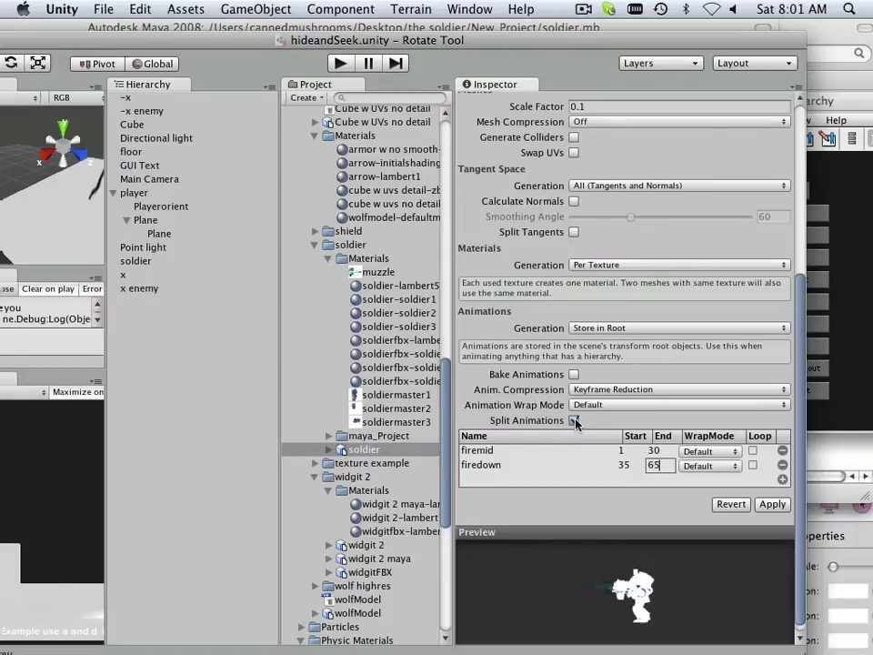
scroll(574, 424, "up", 6)
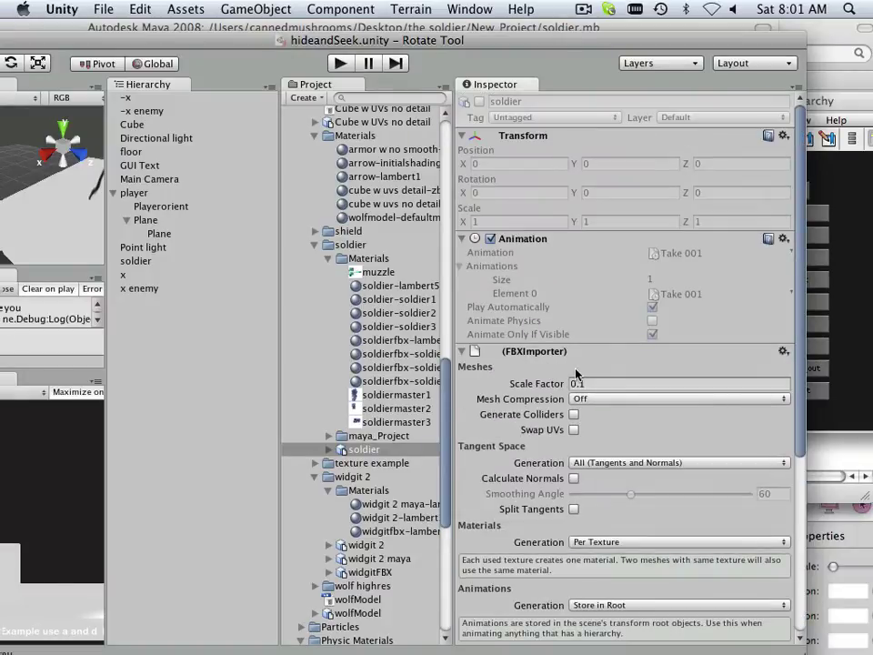
scroll(573, 376, "down", 6)
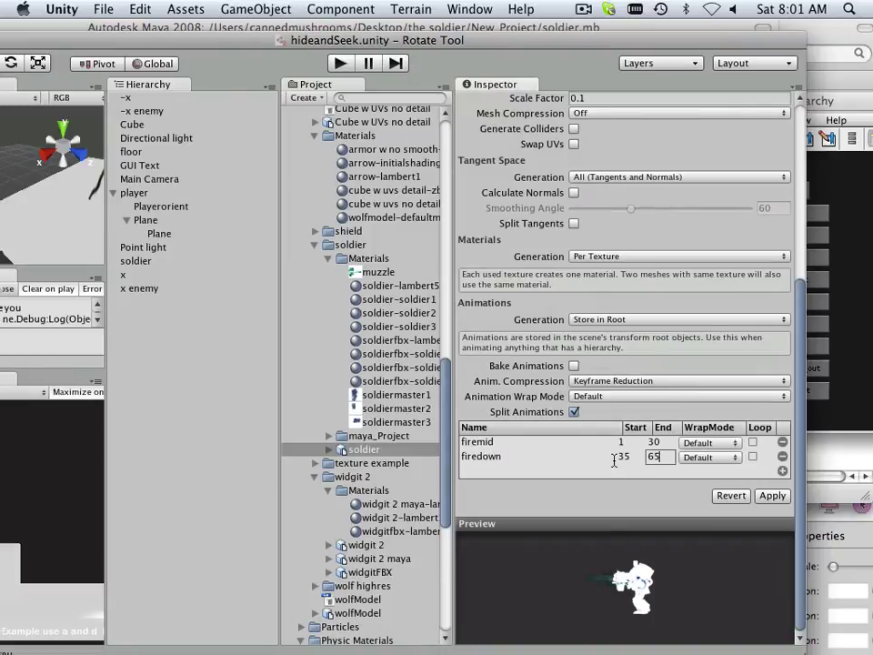
left_click_drag(498, 444, 461, 442)
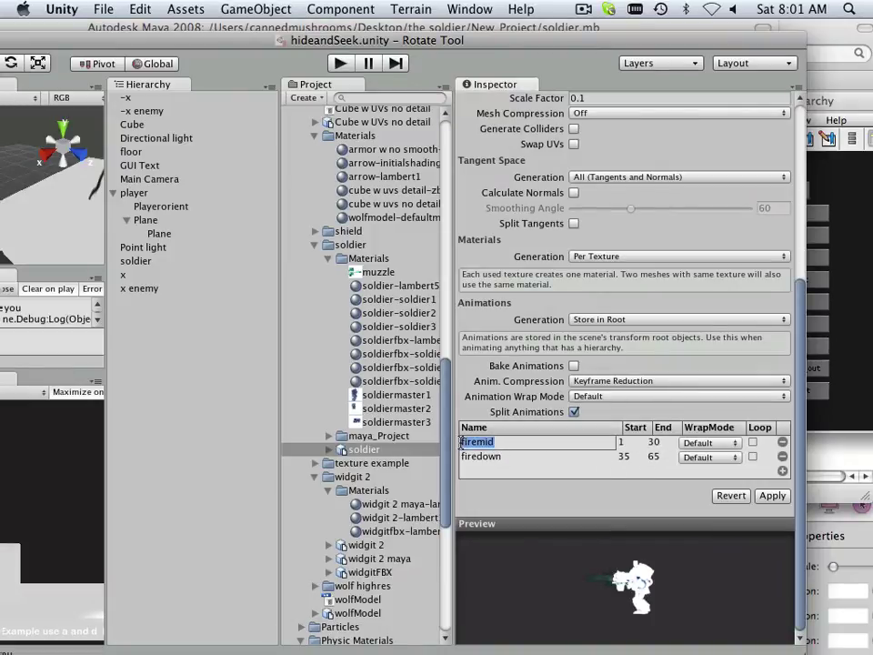
left_click(505, 455)
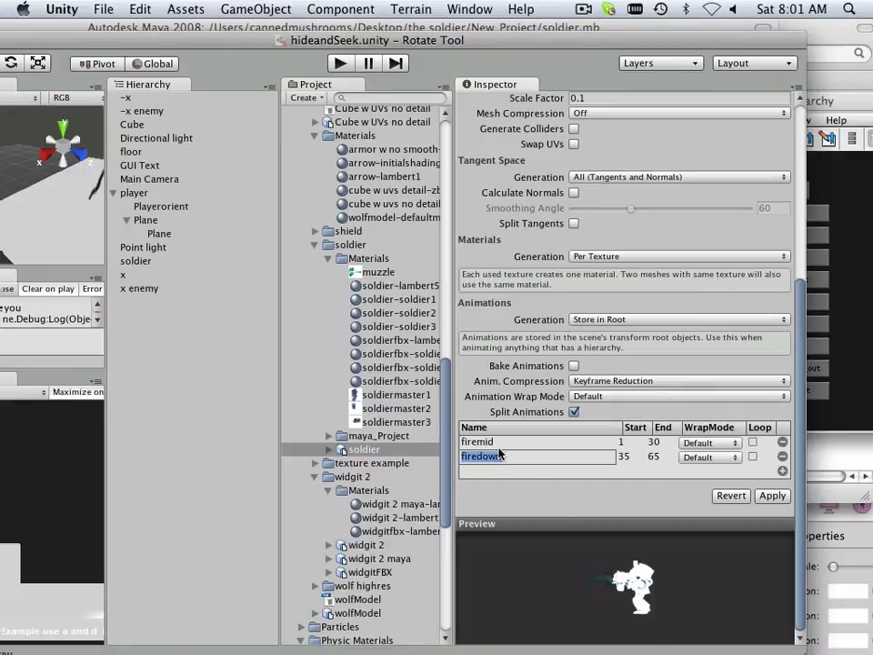
Leave the clips' WrapMode at Default and apply the animation split settings.
left_click(702, 444)
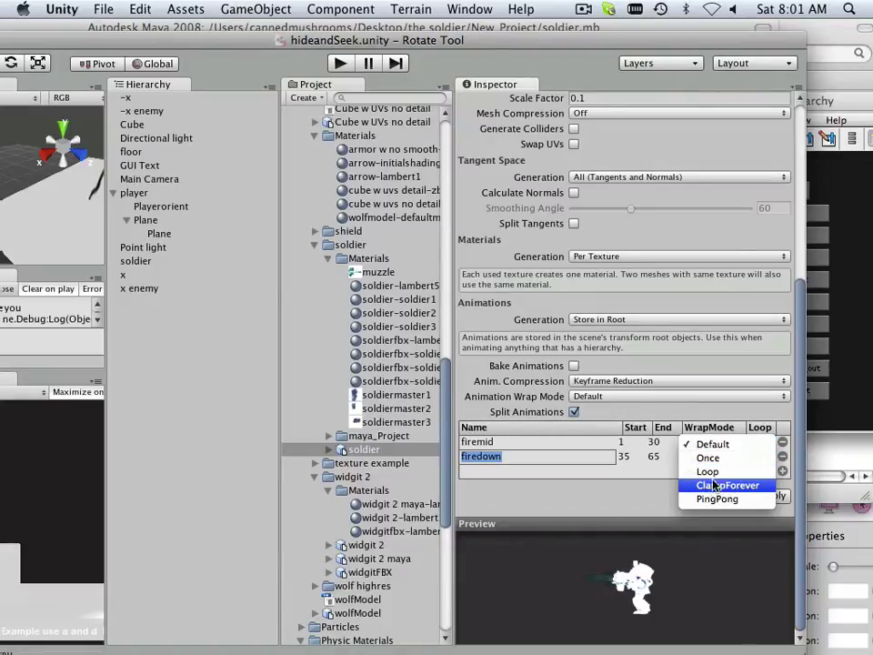
left_click(703, 423)
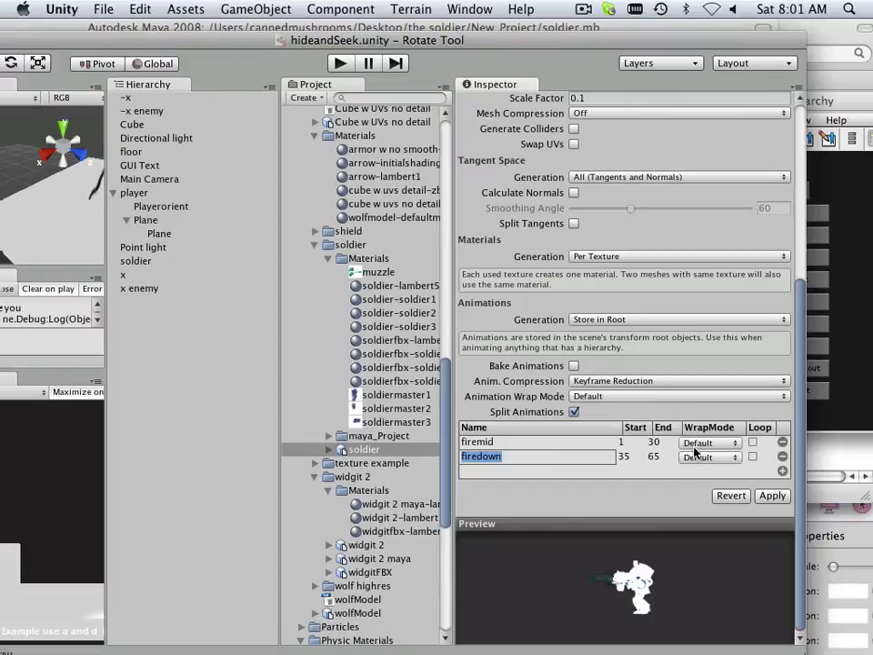
scroll(600, 391, "up", 5)
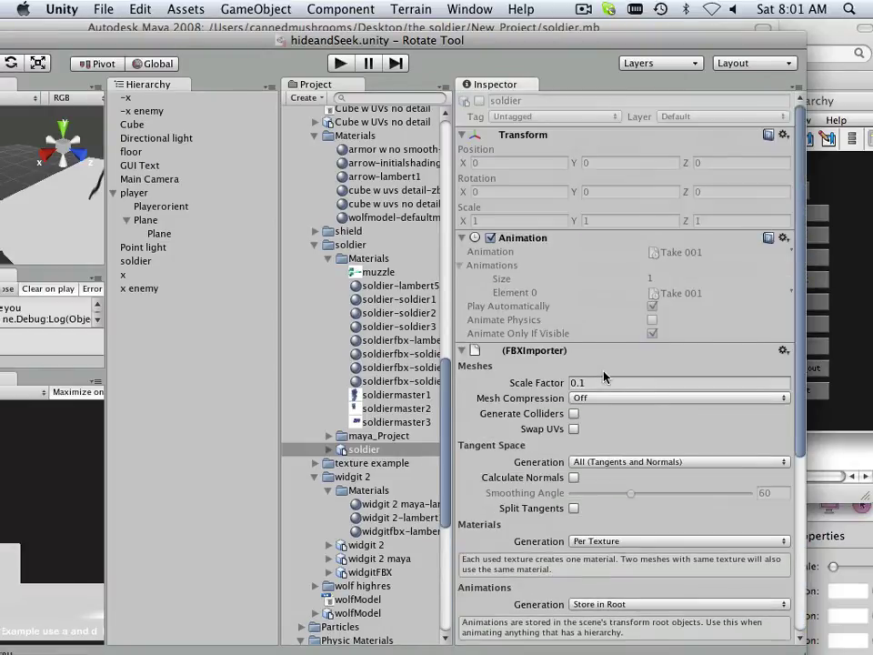
scroll(636, 311, "down", 2)
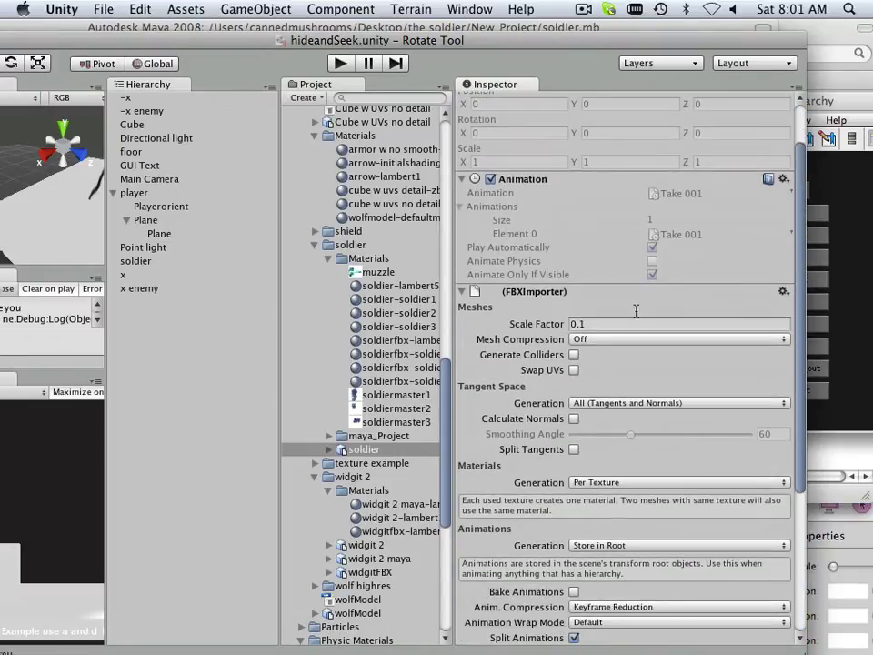
scroll(647, 380, "down", 7)
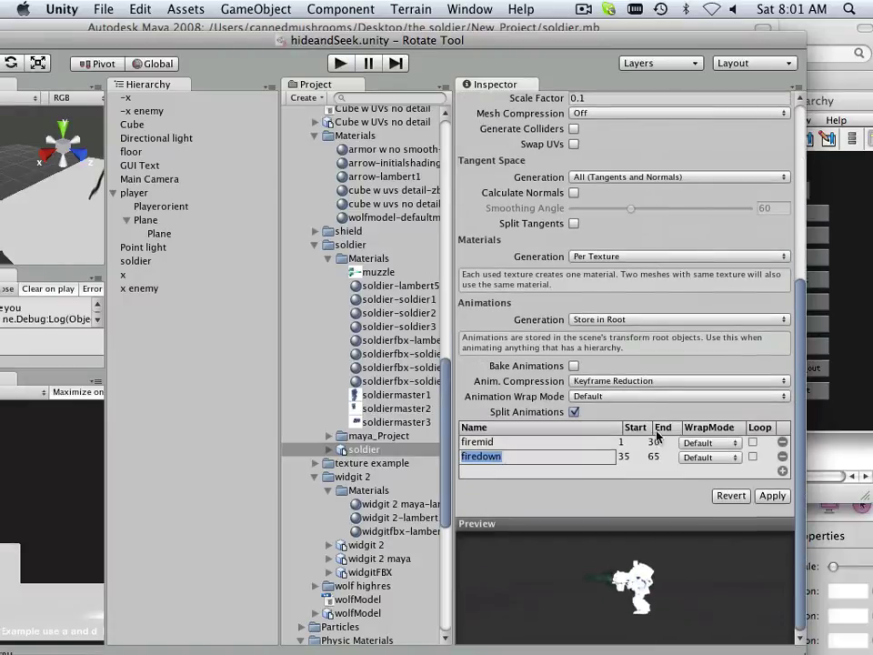
left_click(769, 499)
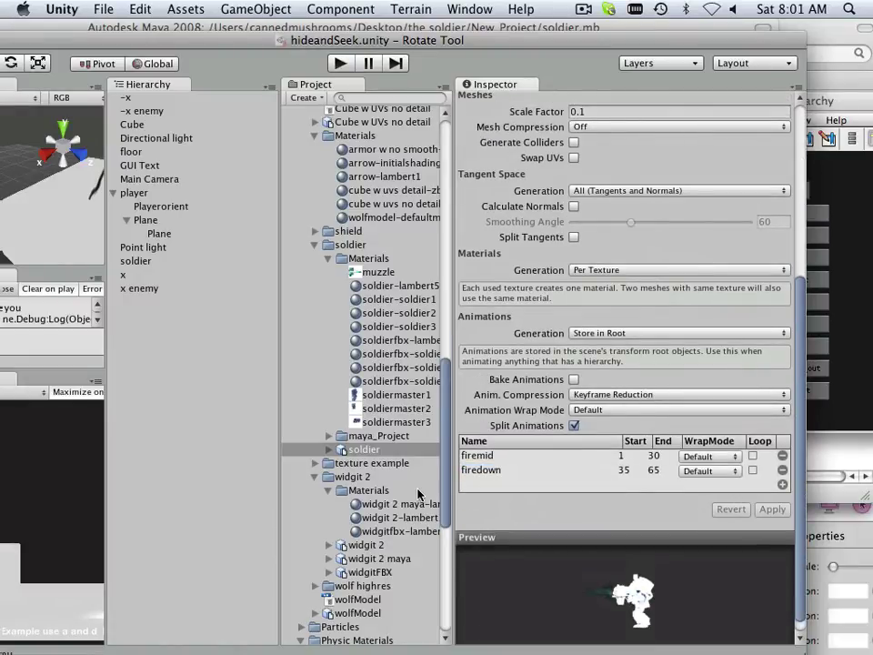
left_click_drag(204, 50, 317, 27)
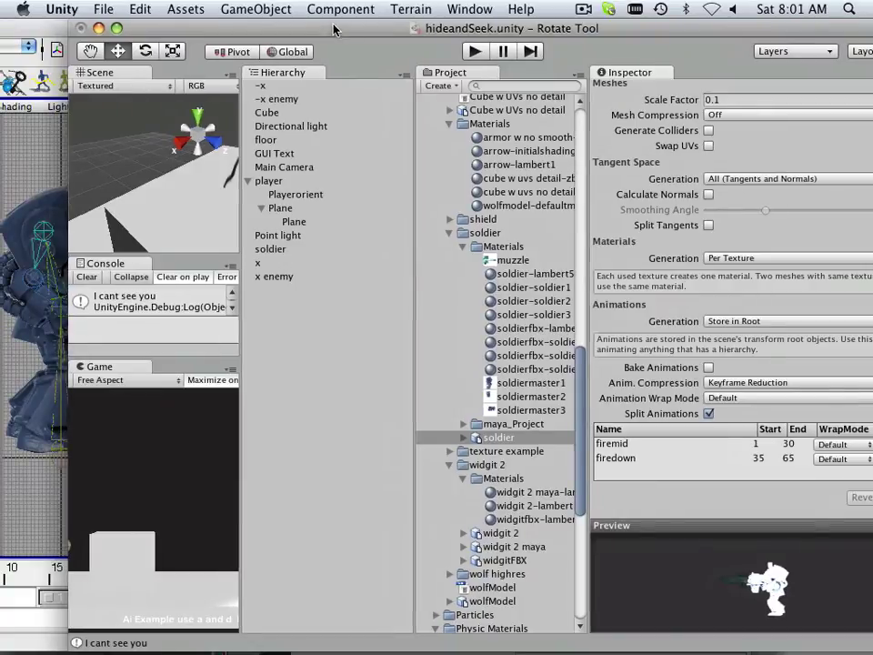
Drag the soldier into the scene, test it in Play, and scale it up to about 4.33.
left_click_drag(473, 441, 223, 270)
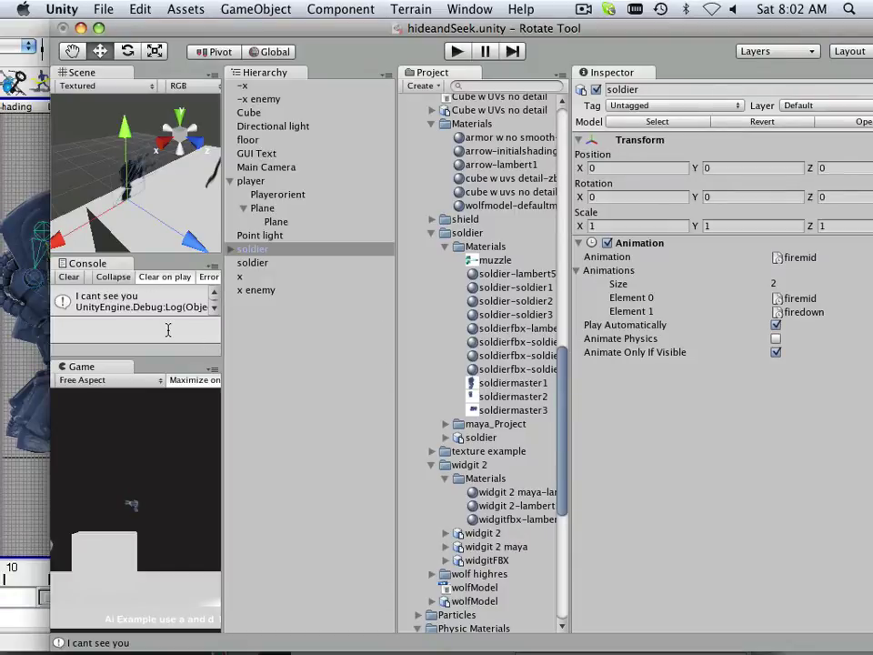
left_click_drag(223, 513, 318, 512)
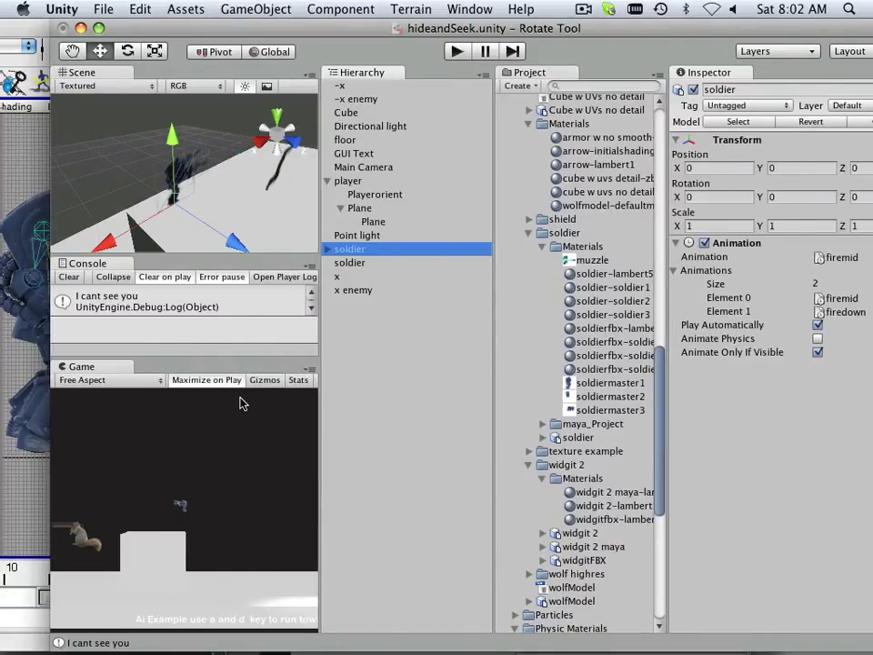
left_click(155, 51)
left_click_drag(173, 202, 164, 155)
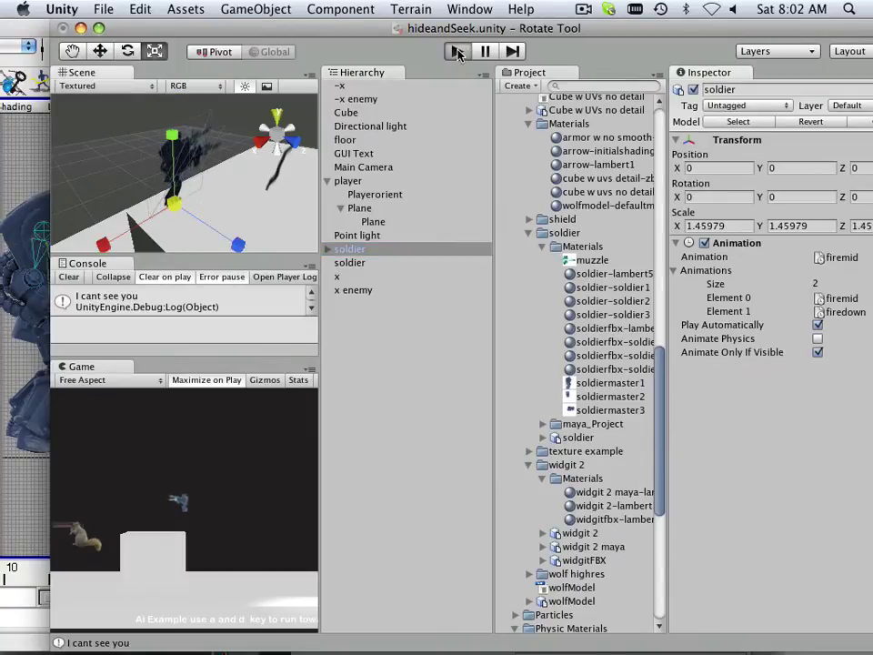
left_click(456, 52)
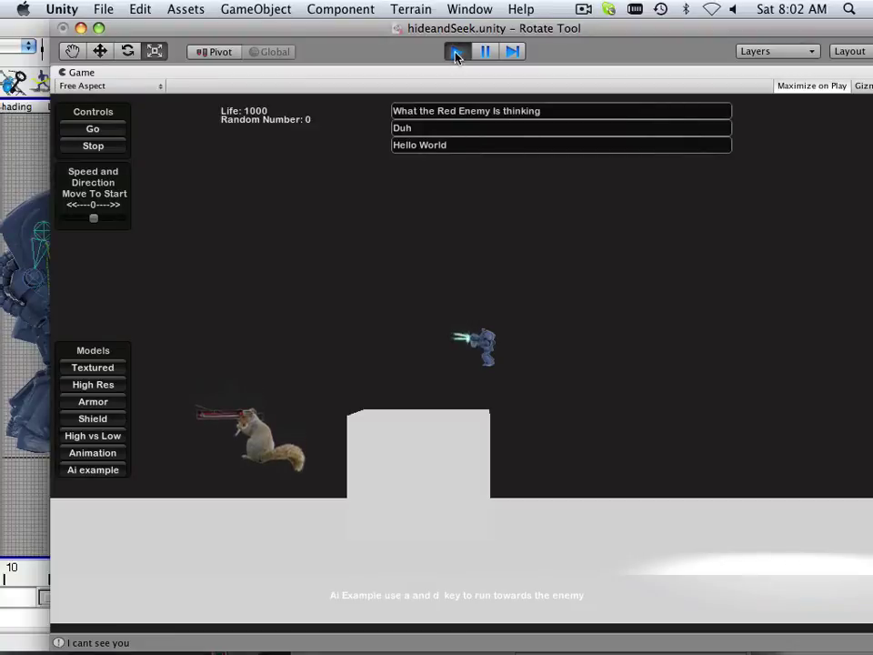
left_click(456, 52)
left_click_drag(175, 205, 353, 266)
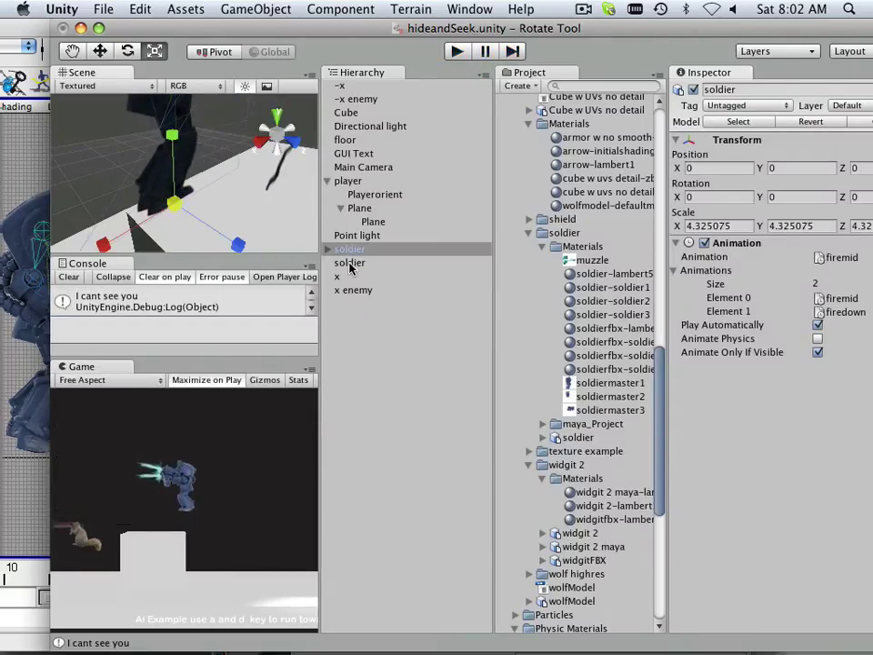
Shrink the soldier collider box and lower it to match the soldier's size.
left_click(349, 262)
scroll(191, 198, "down", 3)
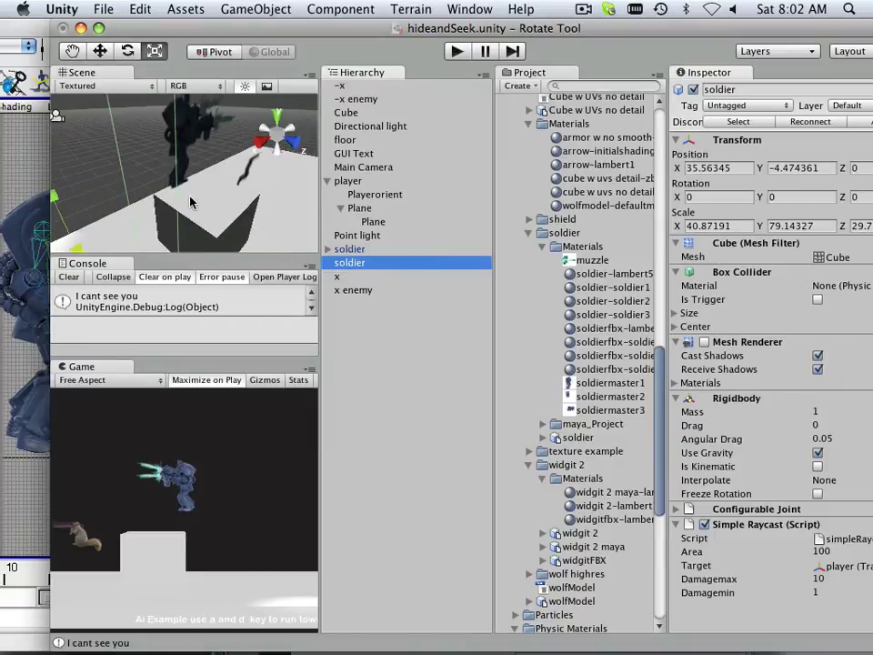
scroll(191, 202, "down", 3)
left_click(292, 143)
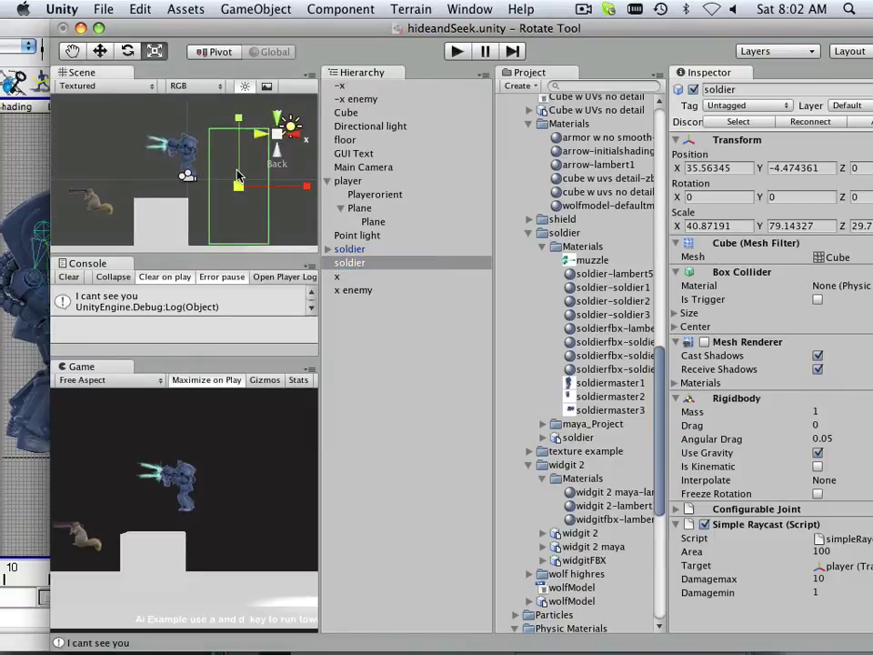
left_click(347, 251)
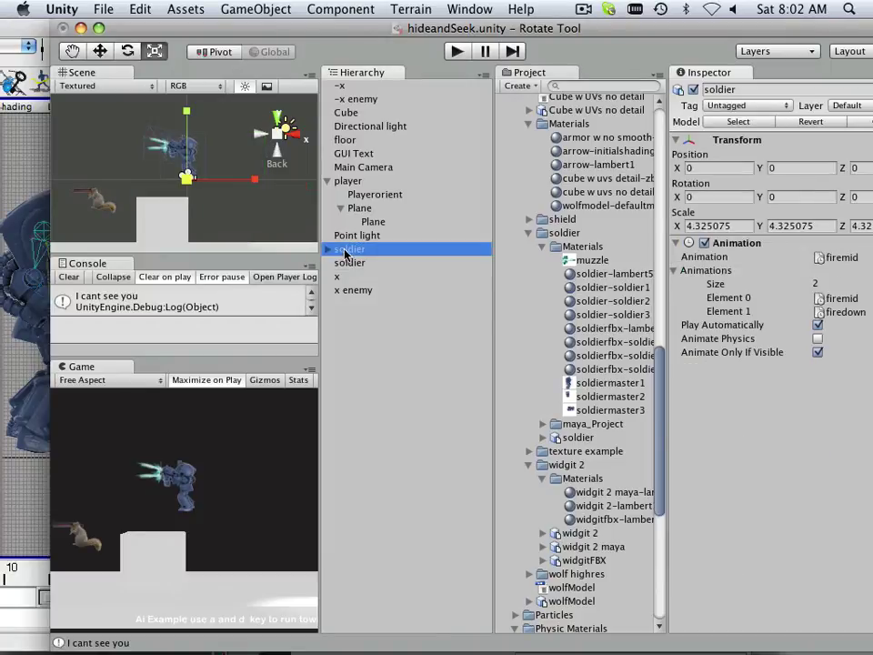
left_click(345, 263)
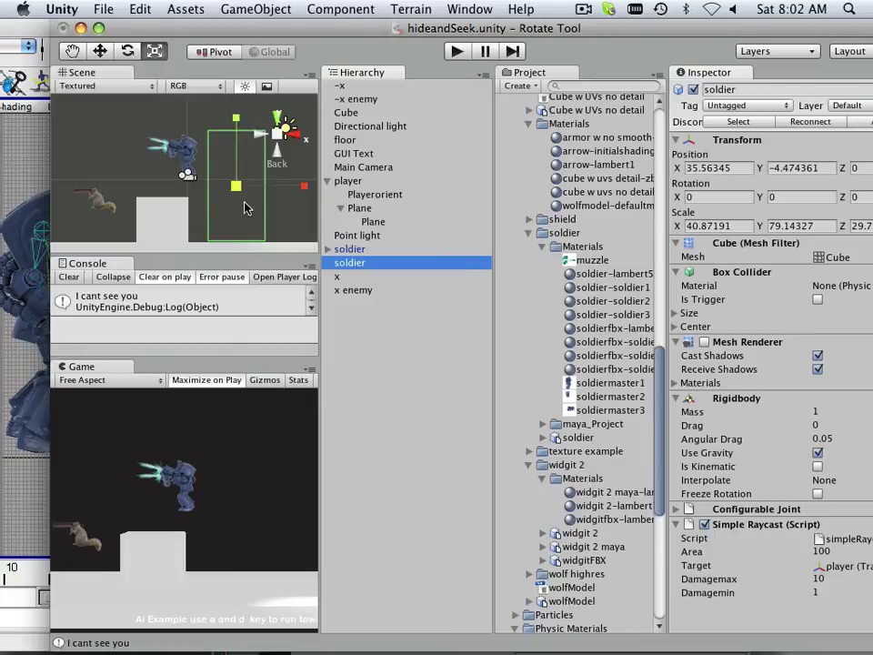
left_click_drag(234, 186, 219, 186)
left_click_drag(234, 132, 235, 144)
left_click_drag(235, 185, 159, 127)
left_click(100, 52)
left_click_drag(237, 131, 238, 154)
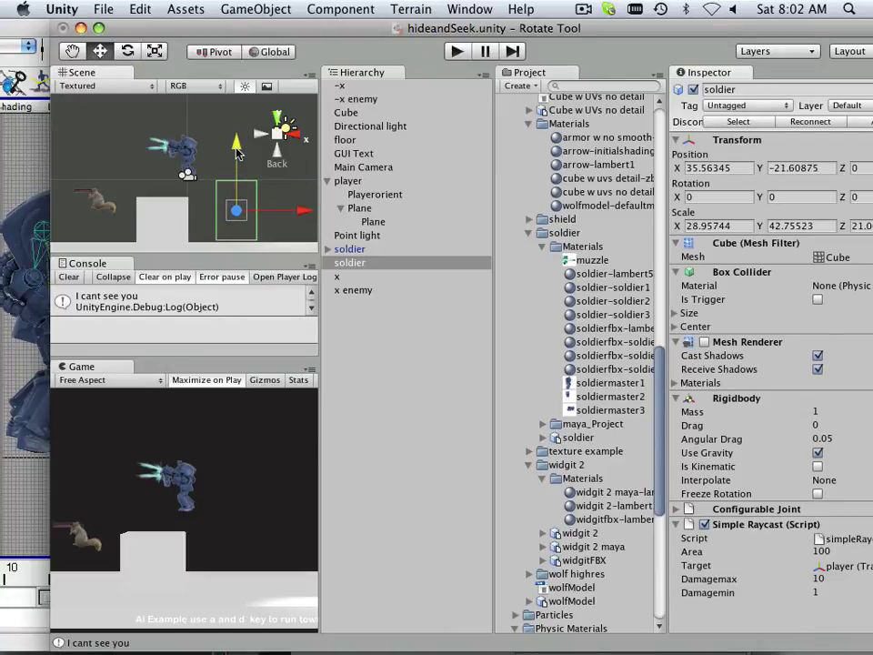
Move the soldier model down onto the collider box and scale it to about 5.26.
left_click(347, 250)
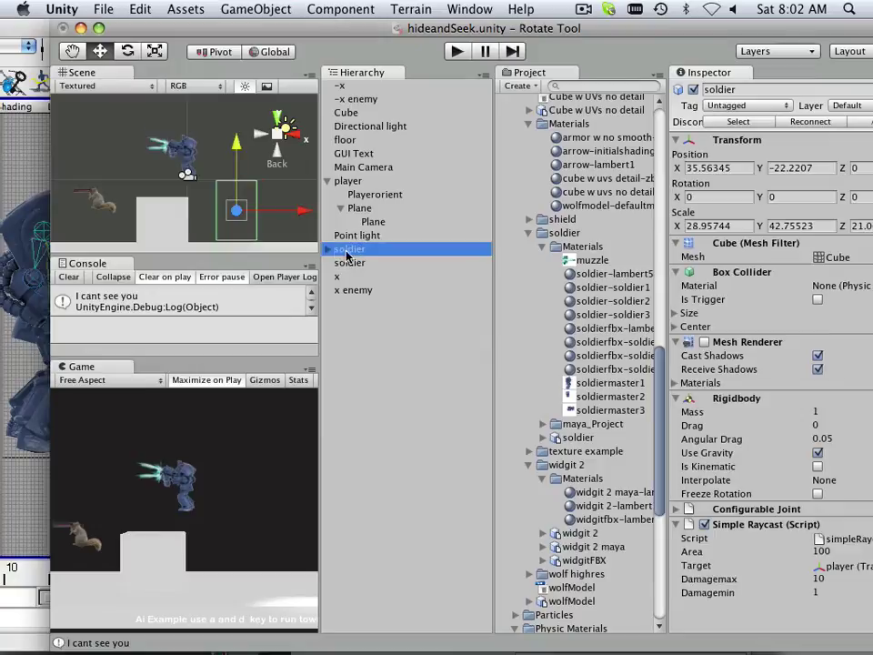
left_click_drag(235, 180, 280, 181)
left_click_drag(231, 113, 225, 150)
left_click(348, 262)
left_click(348, 248)
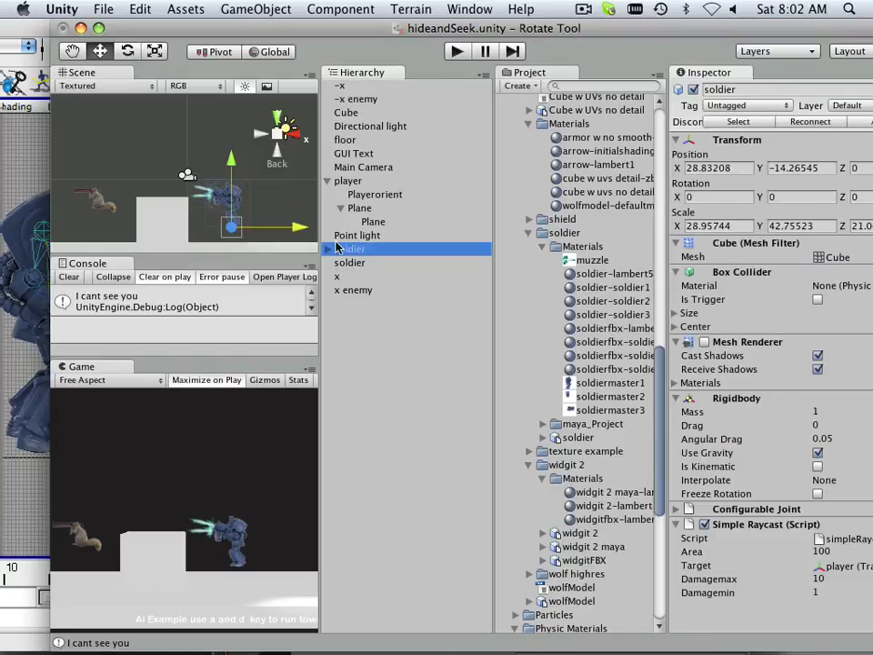
key("r")
left_click_drag(231, 227, 252, 236)
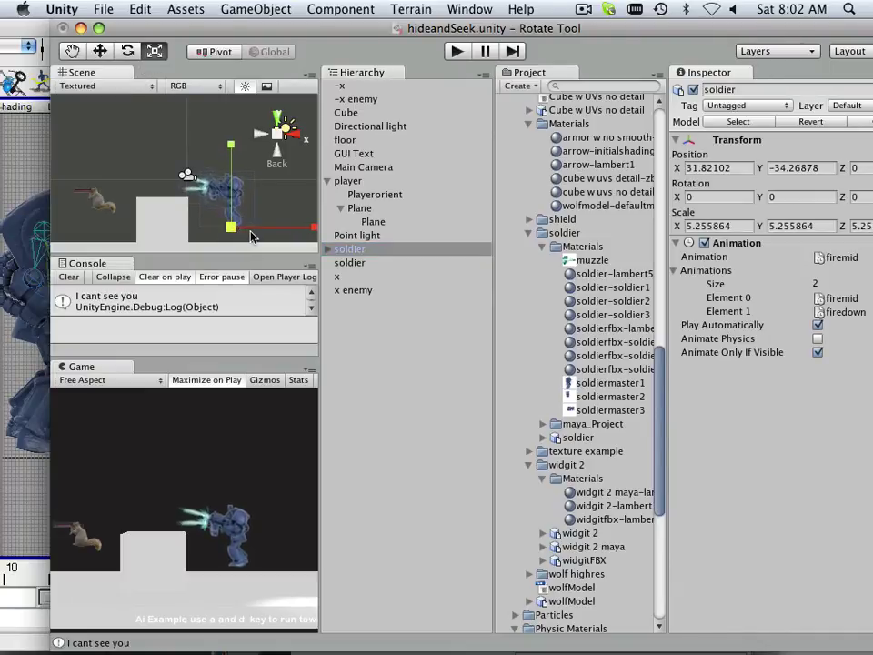
Parent the soldier model under the collider object and start a test run.
left_click(348, 263)
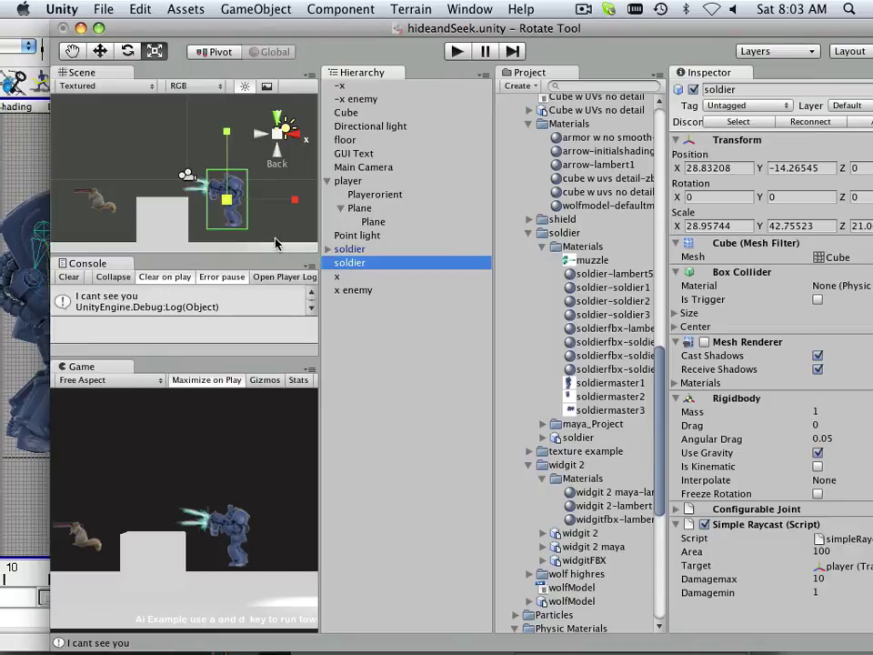
left_click(350, 250)
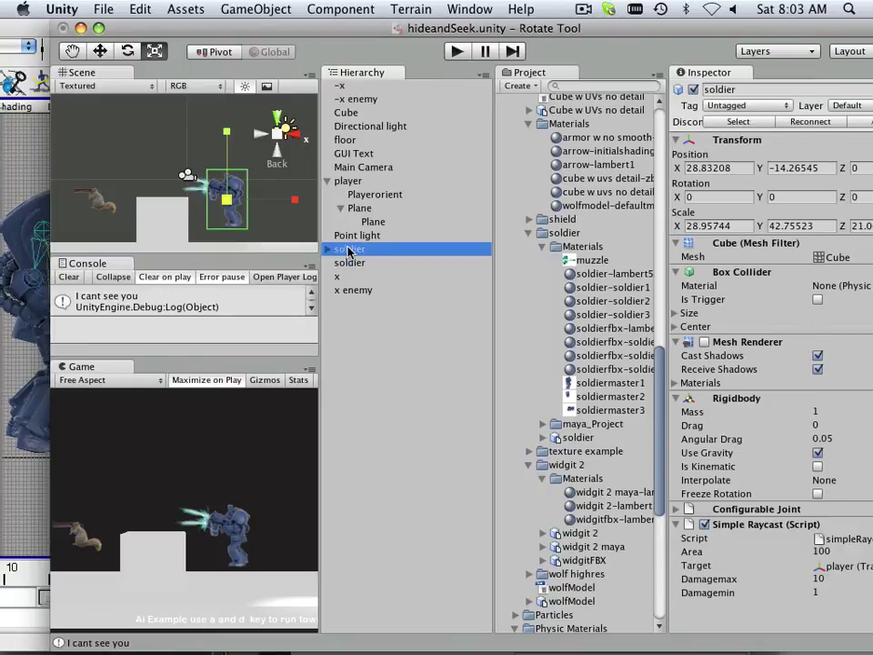
left_click_drag(348, 256, 350, 263)
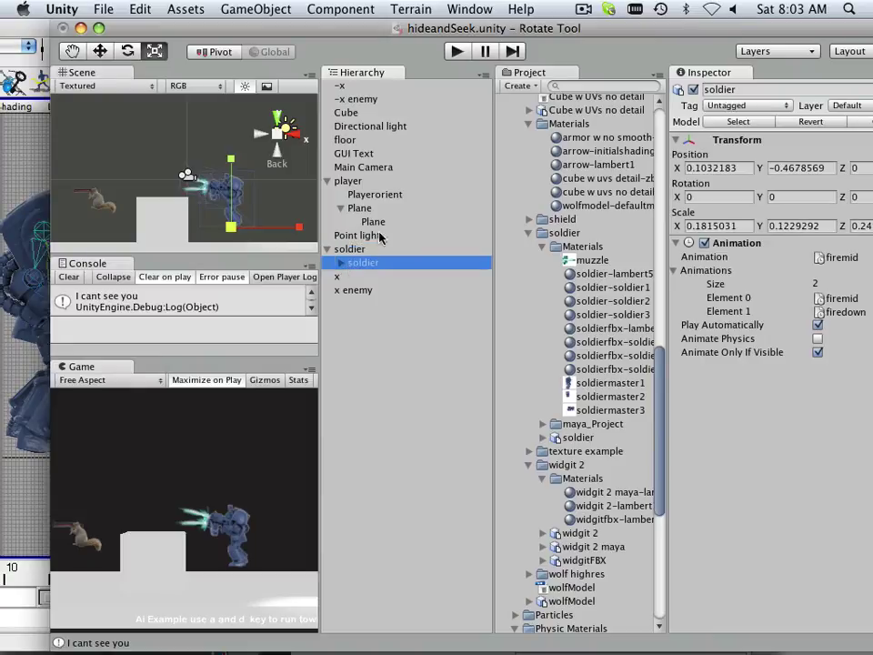
left_click(457, 52)
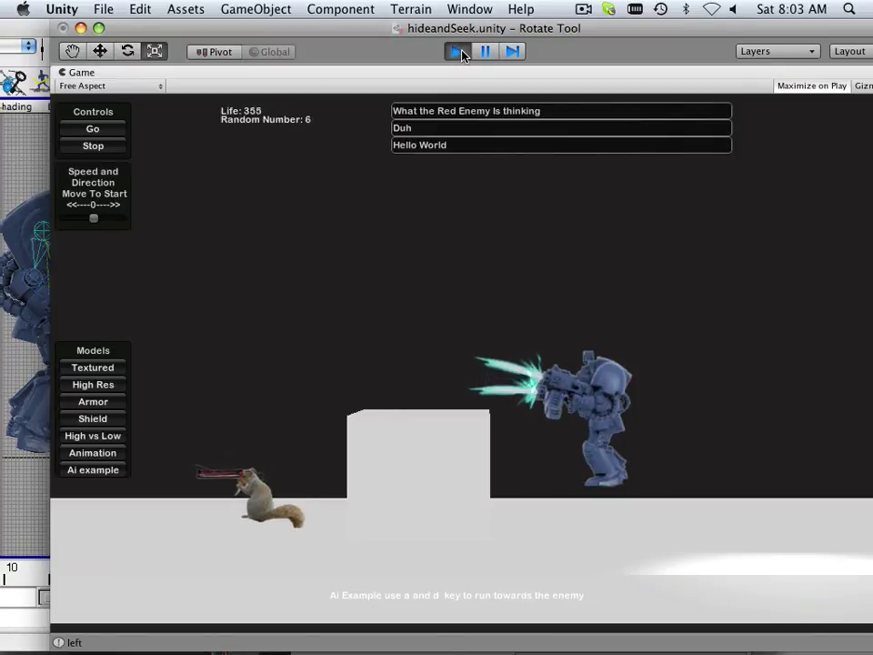
Stop the soldier test run to exit Play mode.
left_click(458, 52)
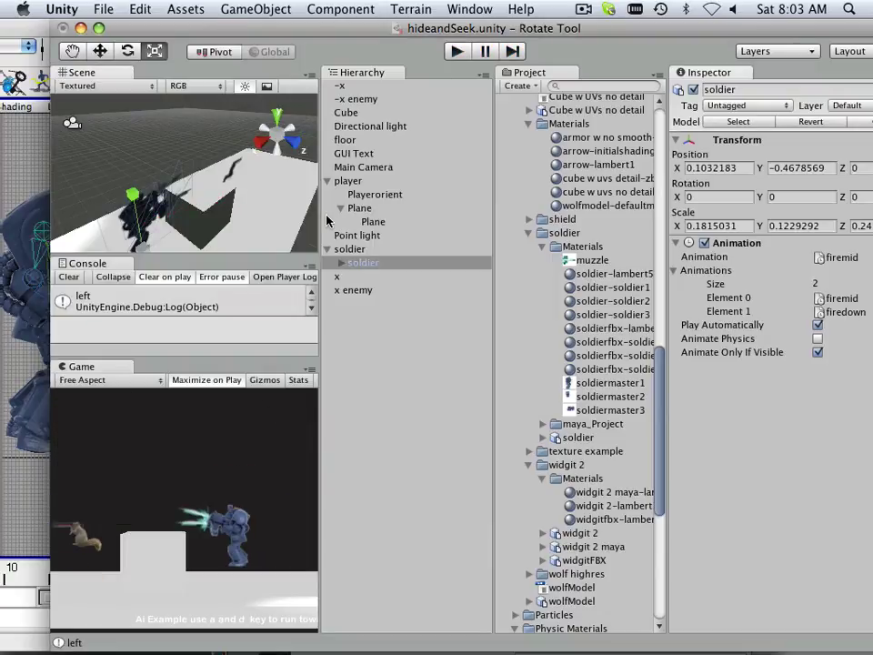